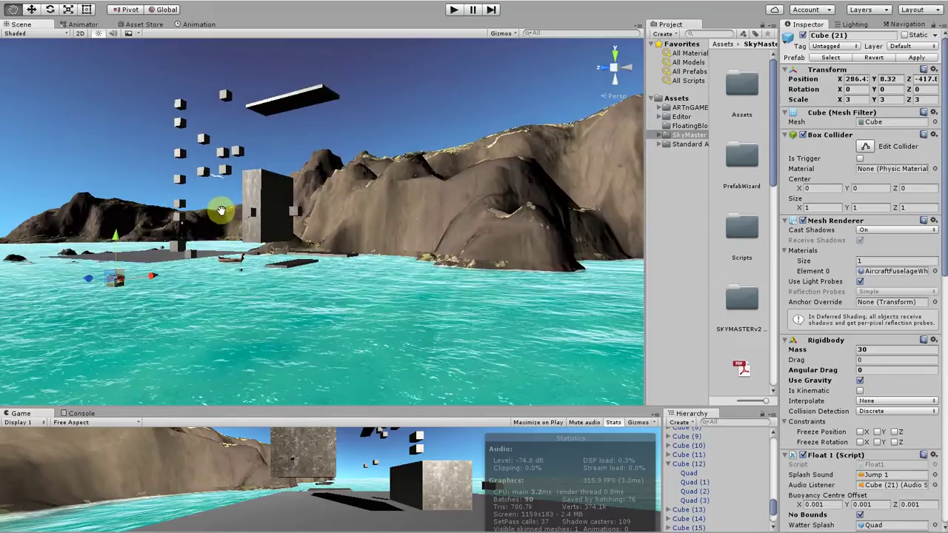
- Examine the cubes, slabs, grey platform and tall block around the water from several angles
{"action": "scroll", "coordinate": [281, 217], "scroll_direction": "up", "scroll_amount": 5}
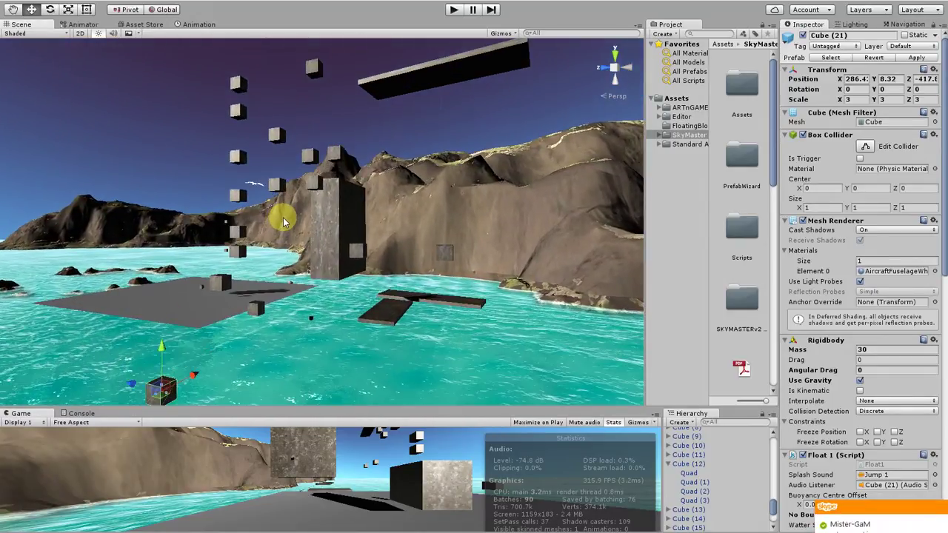
{"action": "middle_click_drag", "start_coordinate": [264, 214], "coordinate": [321, 274]}
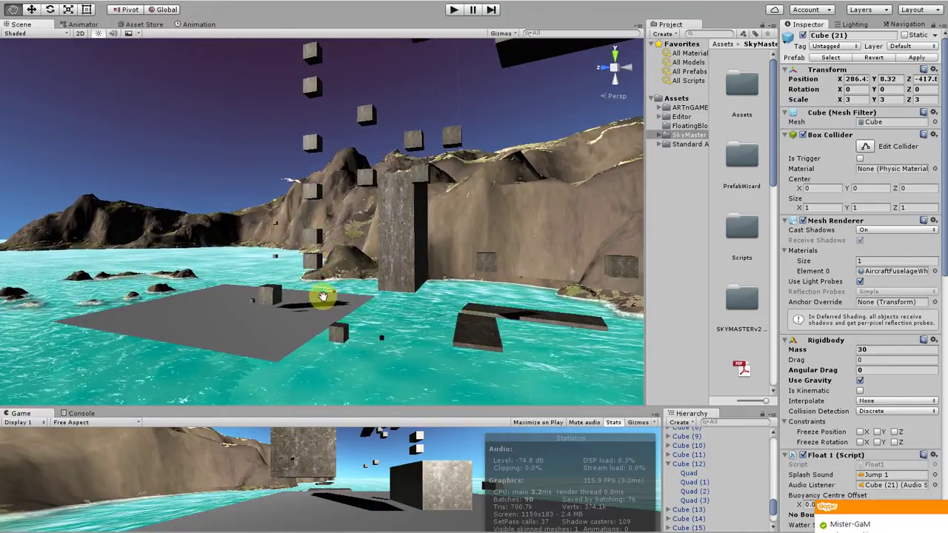
{"action": "middle_click_drag", "start_coordinate": [323, 296], "coordinate": [309, 267]}
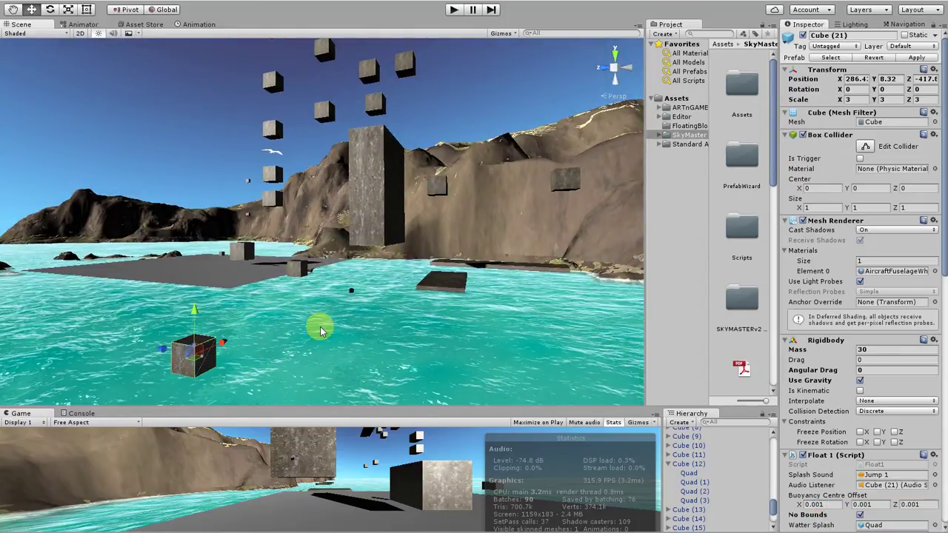
{"action": "middle_click_drag", "start_coordinate": [300, 252], "coordinate": [311, 321]}
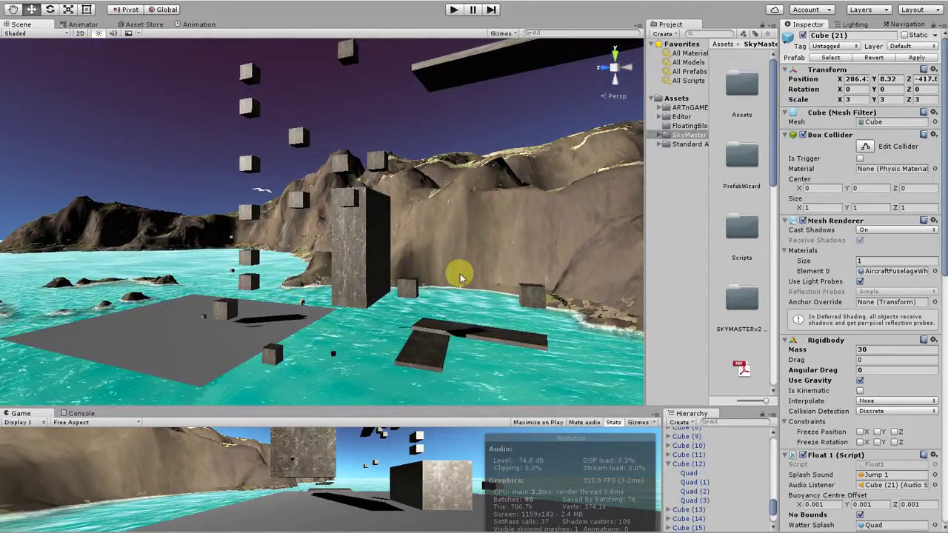
{"action": "middle_click_drag", "start_coordinate": [365, 297], "coordinate": [331, 280]}
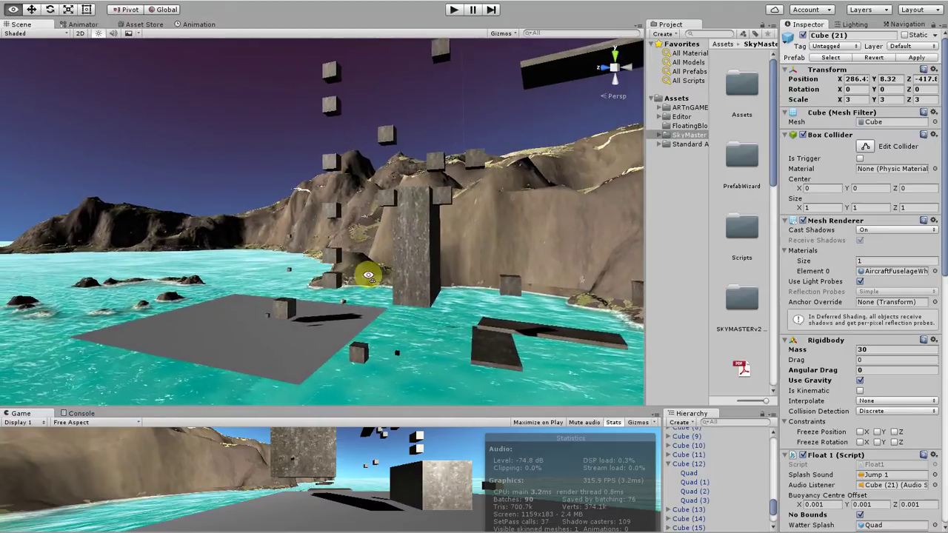
{"action": "right_click_drag", "start_coordinate": [369, 275], "coordinate": [479, 275]}
{"action": "middle_click_drag", "start_coordinate": [367, 255], "coordinate": [403, 272]}
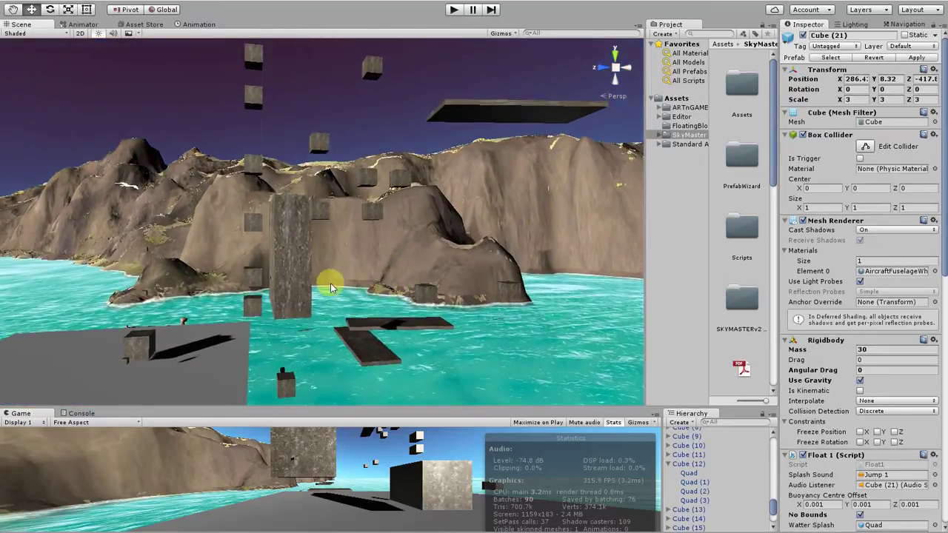
{"action": "scroll", "coordinate": [325, 284], "scroll_direction": "up", "scroll_amount": 5}
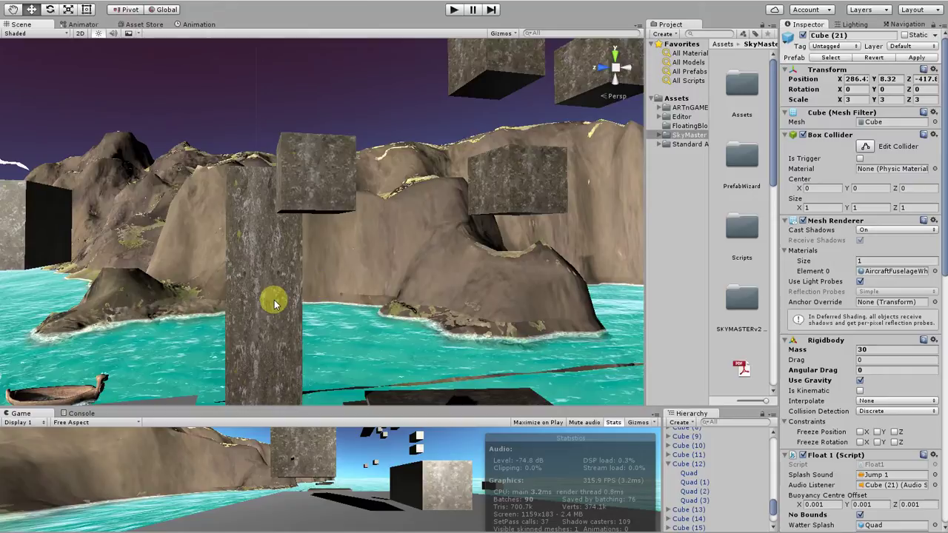
{"action": "scroll", "coordinate": [273, 301], "scroll_direction": "down", "scroll_amount": 6}
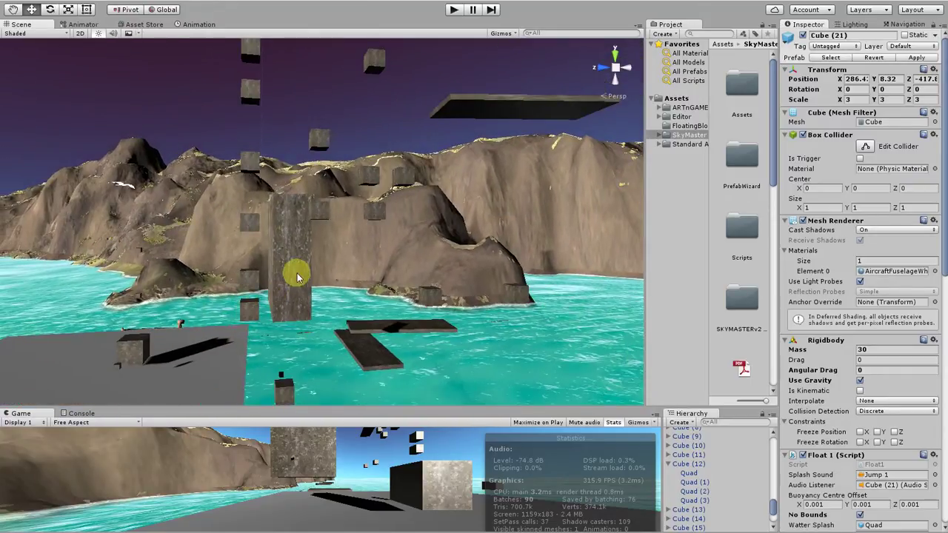
{"action": "middle_click_drag", "start_coordinate": [292, 265], "coordinate": [310, 238]}
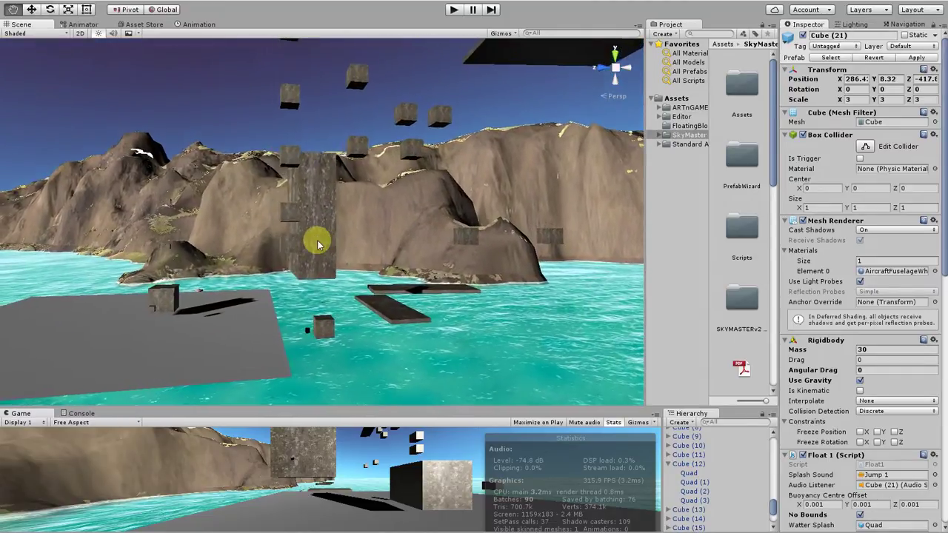
{"action": "scroll", "coordinate": [317, 244], "scroll_direction": "up", "scroll_amount": 3}
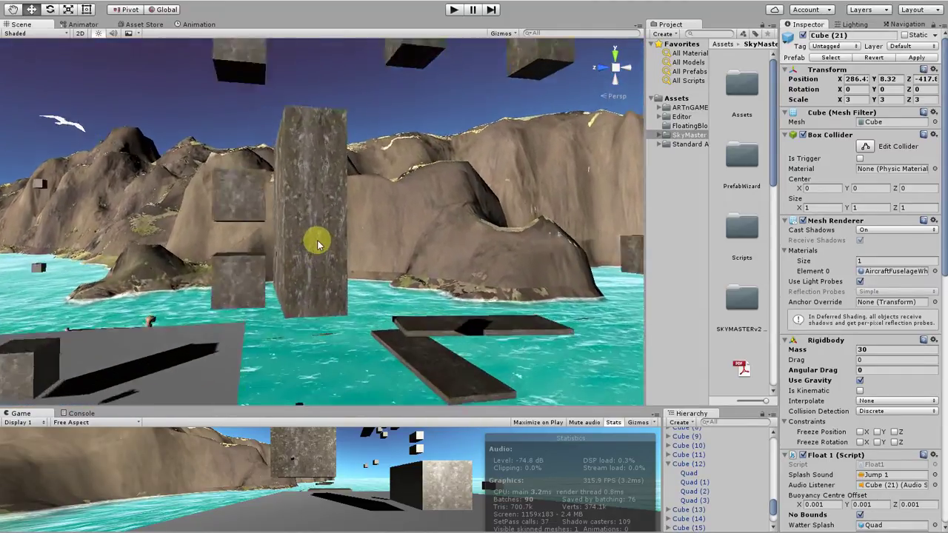
{"action": "middle_click_drag", "start_coordinate": [311, 252], "coordinate": [424, 196]}
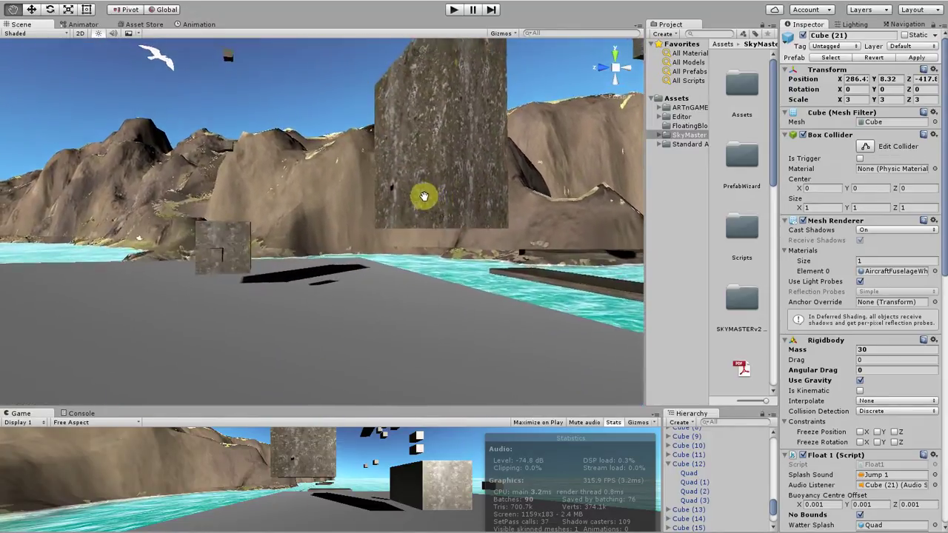
{"action": "left_click_drag", "start_coordinate": [297, 231], "coordinate": [428, 221], "text": "alt"}
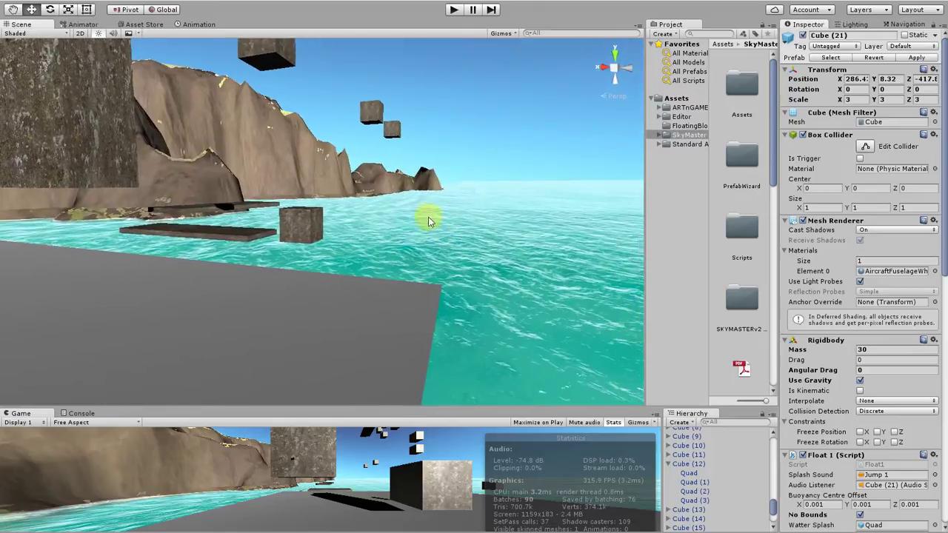
{"action": "middle_click_drag", "start_coordinate": [408, 237], "coordinate": [328, 306]}
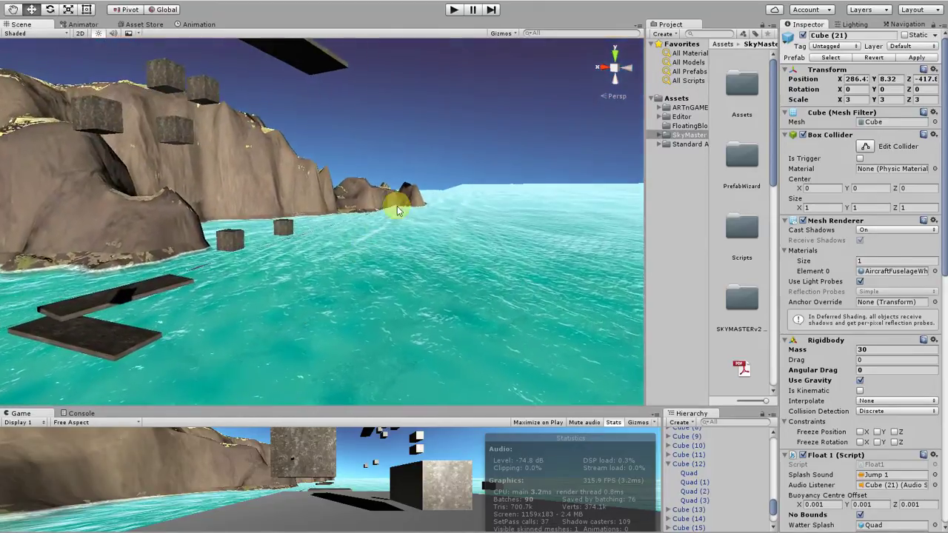
{"action": "left_click_drag", "start_coordinate": [338, 212], "coordinate": [312, 241], "text": "alt"}
{"action": "middle_click_drag", "start_coordinate": [261, 233], "coordinate": [262, 167]}
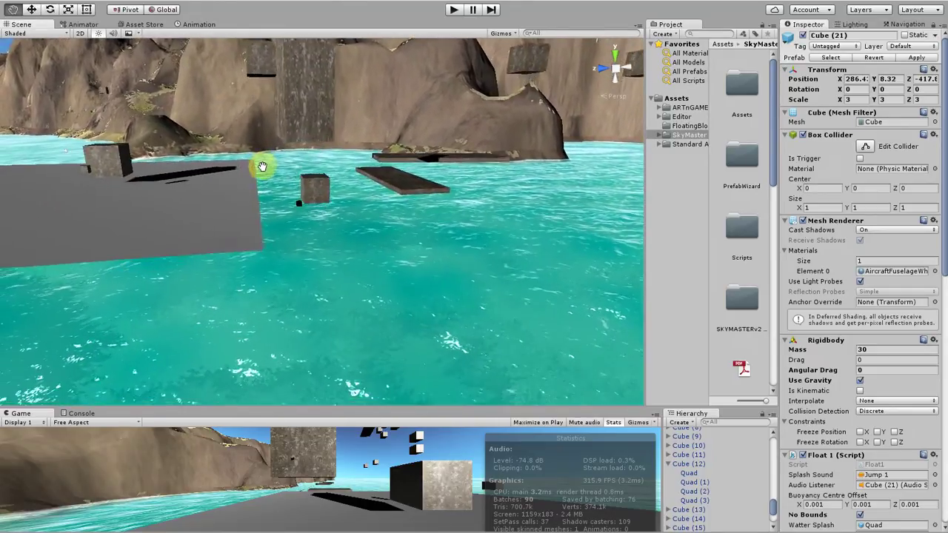
{"action": "left_click_drag", "start_coordinate": [175, 179], "coordinate": [212, 195], "text": "alt"}
{"action": "middle_click_drag", "start_coordinate": [268, 199], "coordinate": [330, 241]}
- Select the hovering stack of cubes together with the high slab and lower them in stages toward the water surface
{"action": "scroll", "coordinate": [337, 199], "scroll_direction": "down", "scroll_amount": 8}
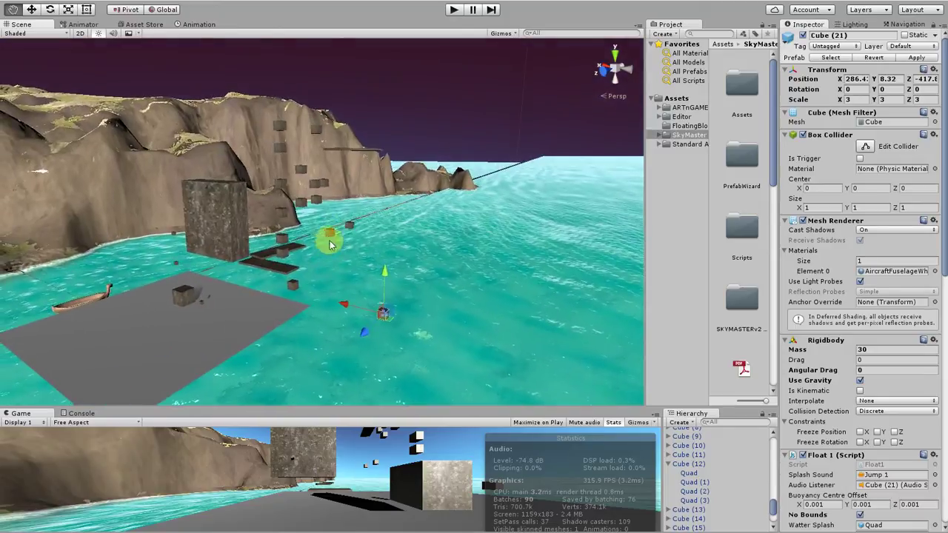
{"action": "left_click_drag", "start_coordinate": [342, 225], "coordinate": [338, 224], "text": "alt"}
{"action": "middle_click_drag", "start_coordinate": [295, 219], "coordinate": [370, 221]}
{"action": "left_click_drag", "start_coordinate": [328, 114], "coordinate": [363, 215]}
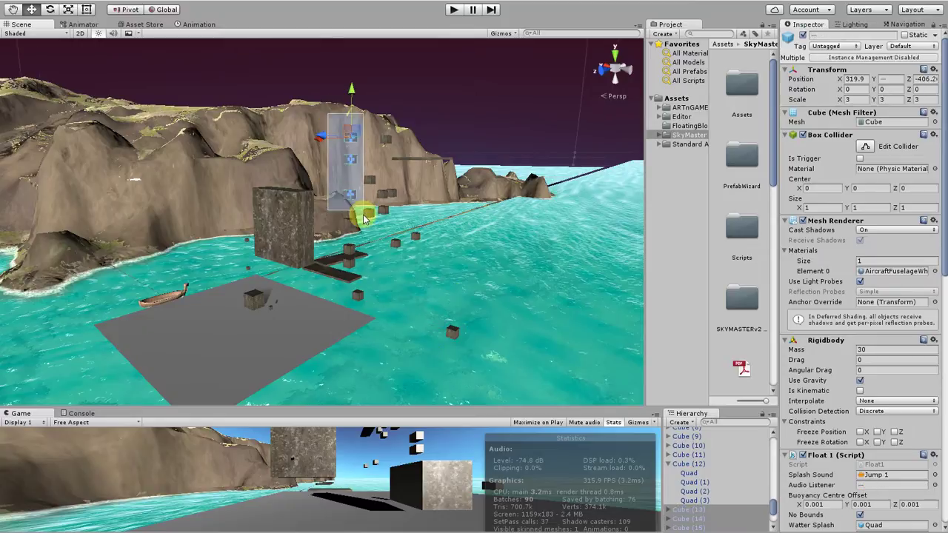
{"action": "left_click_drag", "start_coordinate": [426, 258], "coordinate": [432, 254]}
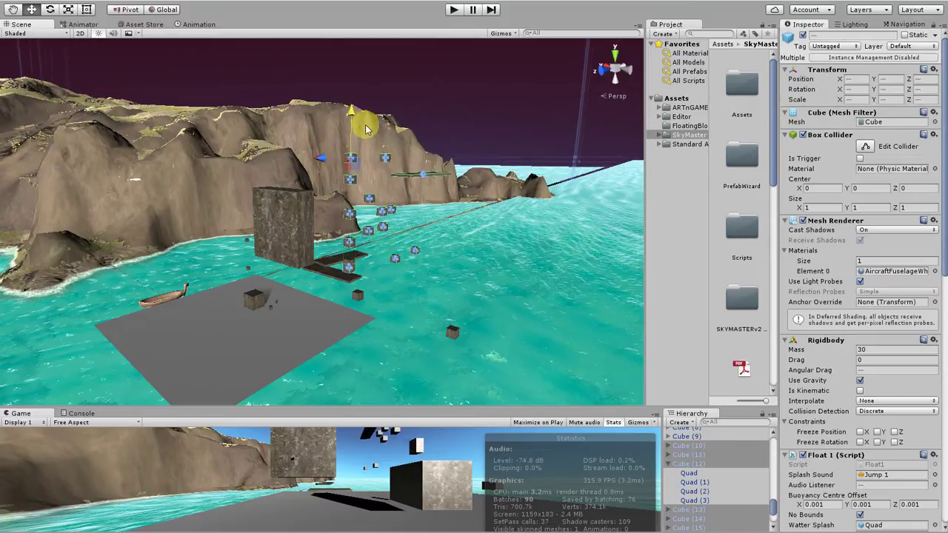
{"action": "left_click_drag", "start_coordinate": [368, 154], "coordinate": [371, 163]}
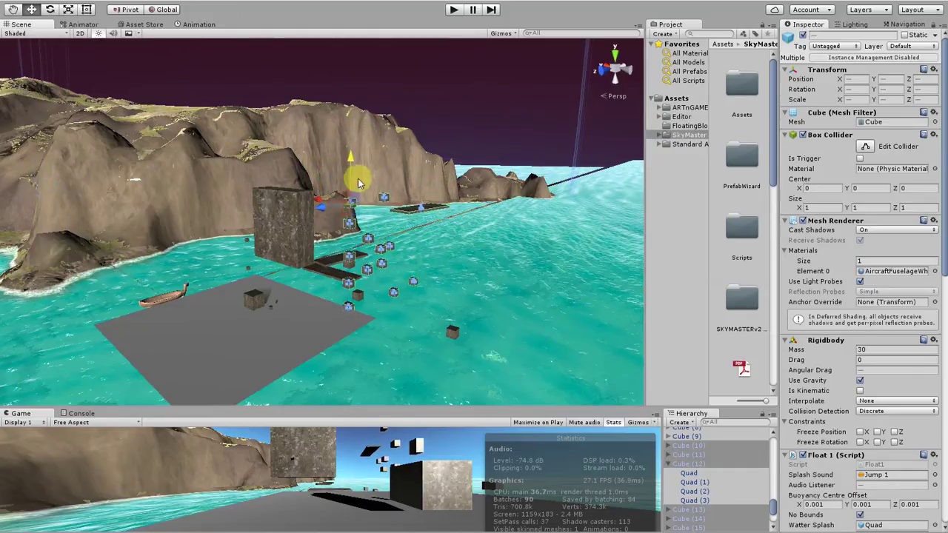
{"action": "left_click", "coordinate": [323, 179]}
{"action": "left_click", "coordinate": [342, 210]}
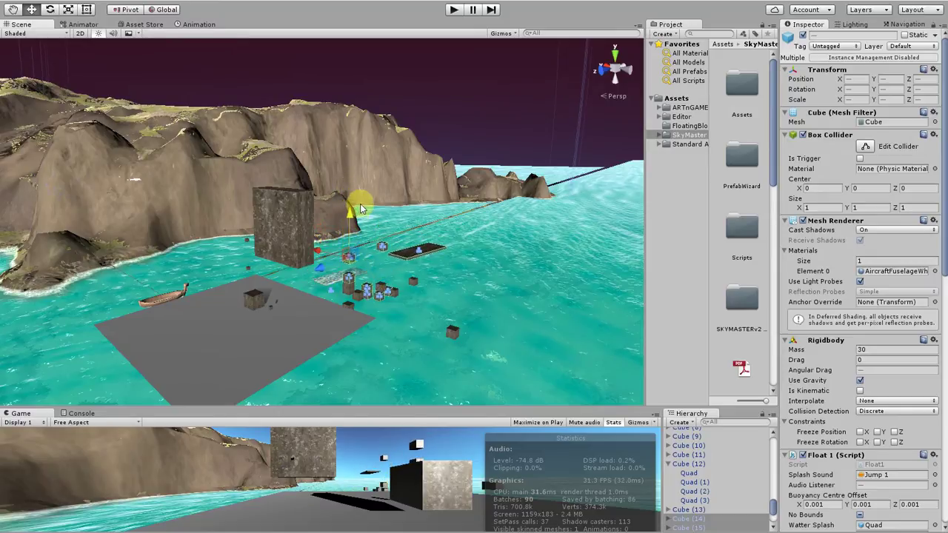
- Readjust the height of a smaller group of cubes above the water and place Cube (24) at a Y position of about 15
{"action": "scroll", "coordinate": [365, 251], "scroll_direction": "up", "scroll_amount": 5}
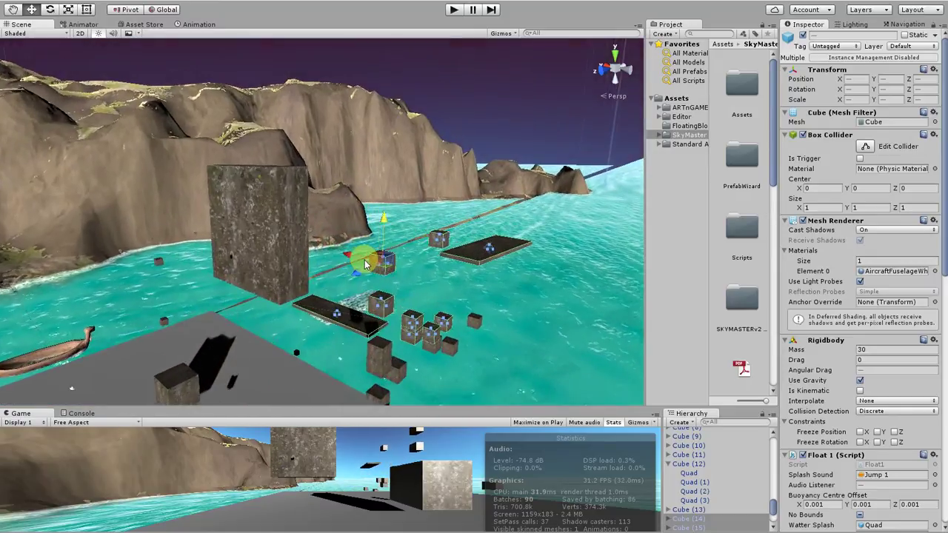
{"action": "left_click", "coordinate": [361, 222]}
{"action": "left_click", "coordinate": [410, 304]}
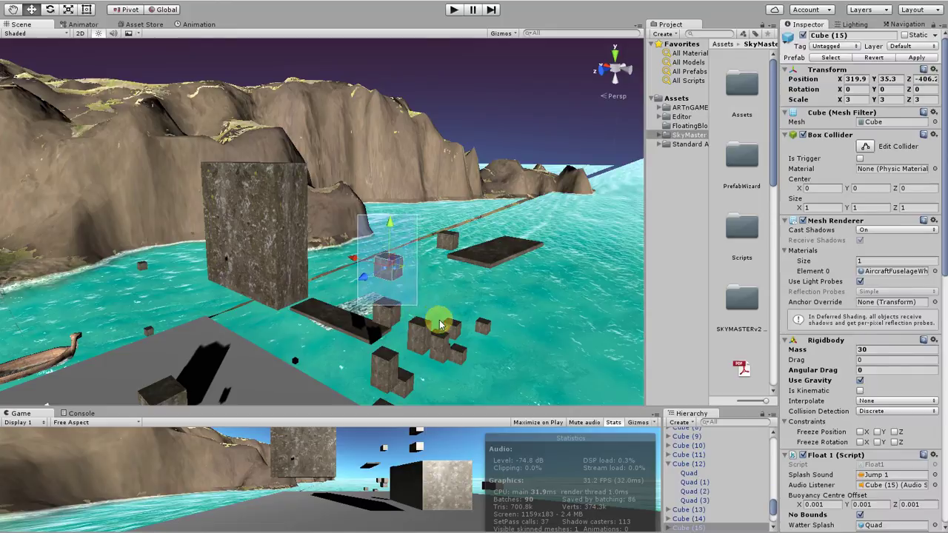
{"action": "left_click_drag", "start_coordinate": [496, 337], "coordinate": [495, 334]}
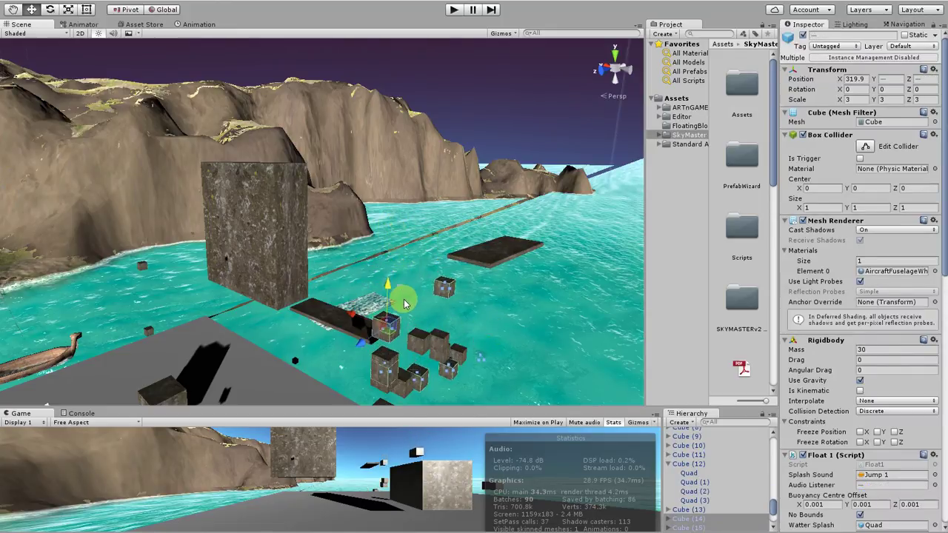
{"action": "left_click_drag", "start_coordinate": [403, 303], "coordinate": [397, 256]}
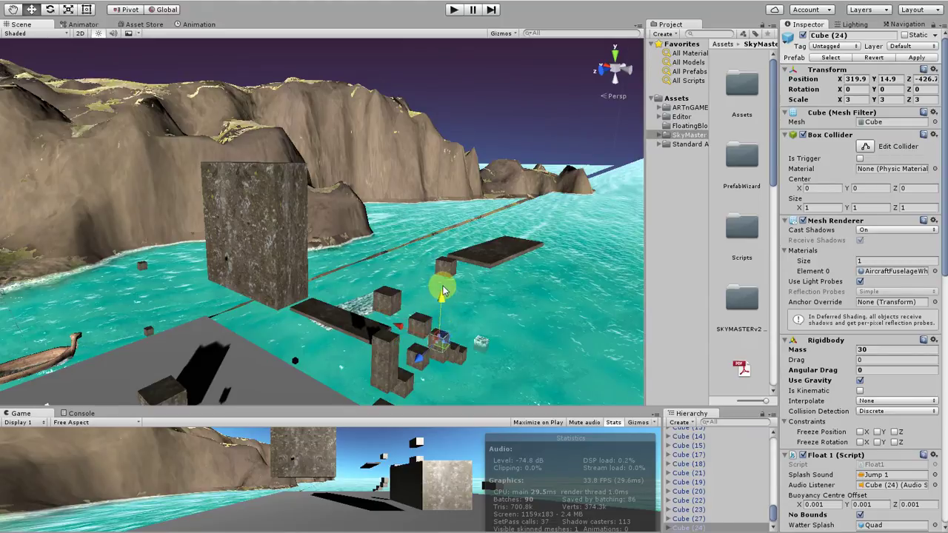
- Run the scene in play mode to simulate the repositioned cubes and slabs dropping into the water
{"action": "right_click_drag", "start_coordinate": [435, 317], "coordinate": [368, 280]}
{"action": "middle_click_drag", "start_coordinate": [367, 280], "coordinate": [364, 264]}
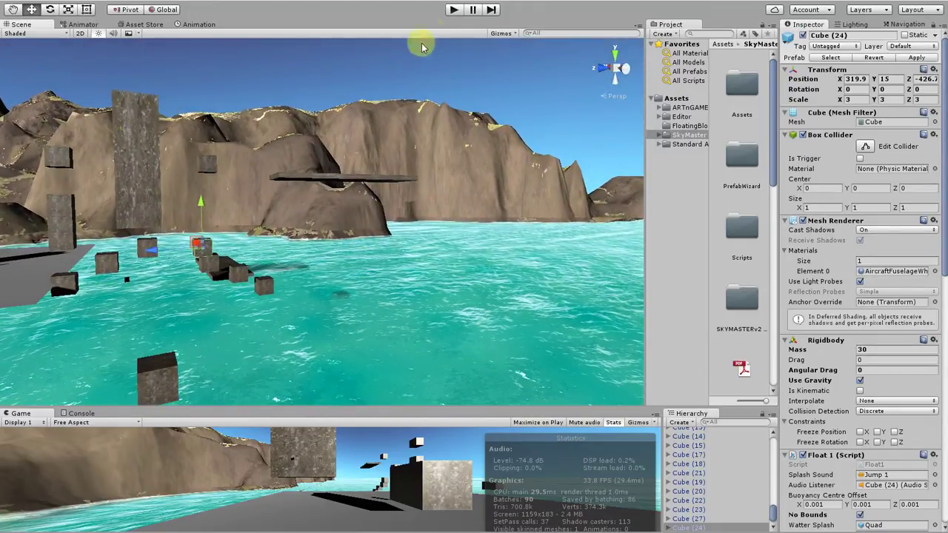
{"action": "left_click", "coordinate": [459, 11]}
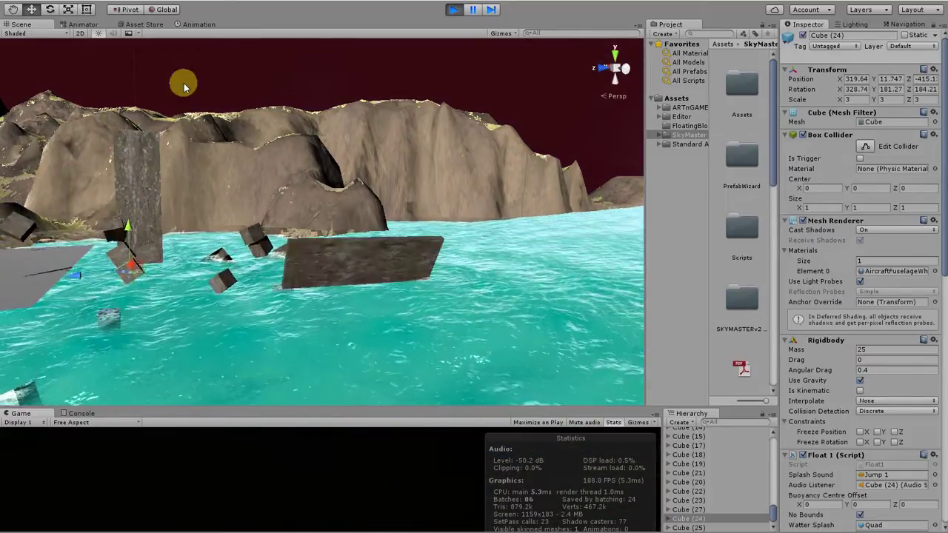
- Examine up close how the fallen cubes and slabs float on the waves, including around Cube (24)
{"action": "right_click_drag", "start_coordinate": [272, 232], "coordinate": [202, 249]}
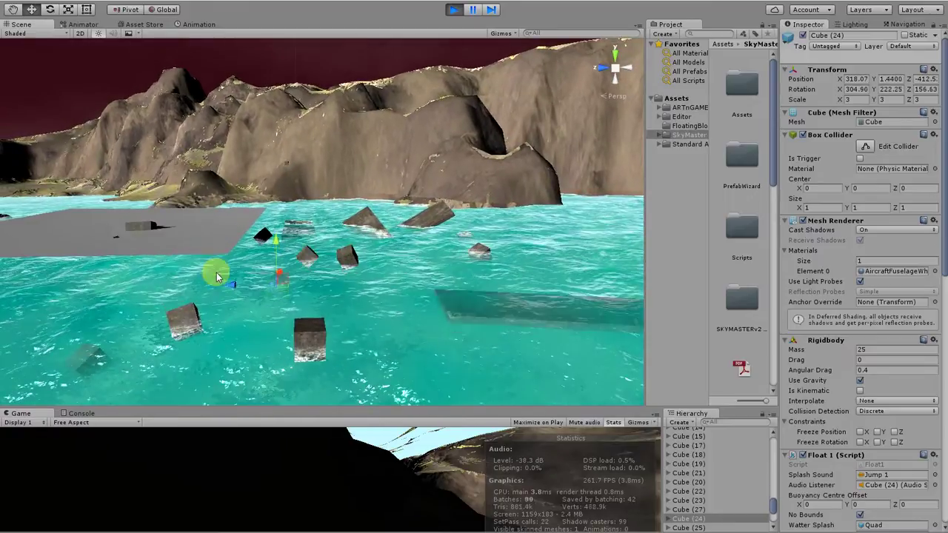
{"action": "middle_click_drag", "start_coordinate": [254, 268], "coordinate": [245, 242]}
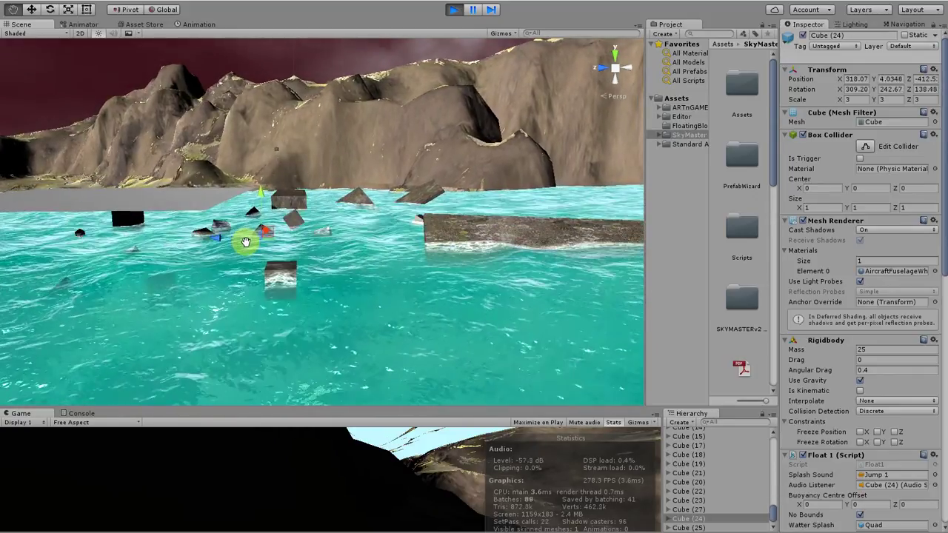
{"action": "scroll", "coordinate": [239, 239], "scroll_direction": "up", "scroll_amount": 5}
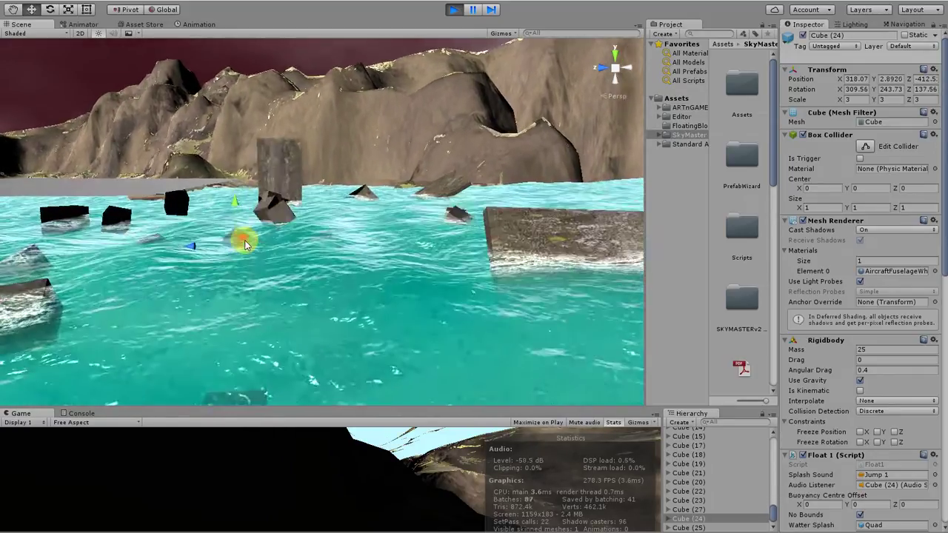
{"action": "middle_click_drag", "start_coordinate": [244, 239], "coordinate": [302, 213]}
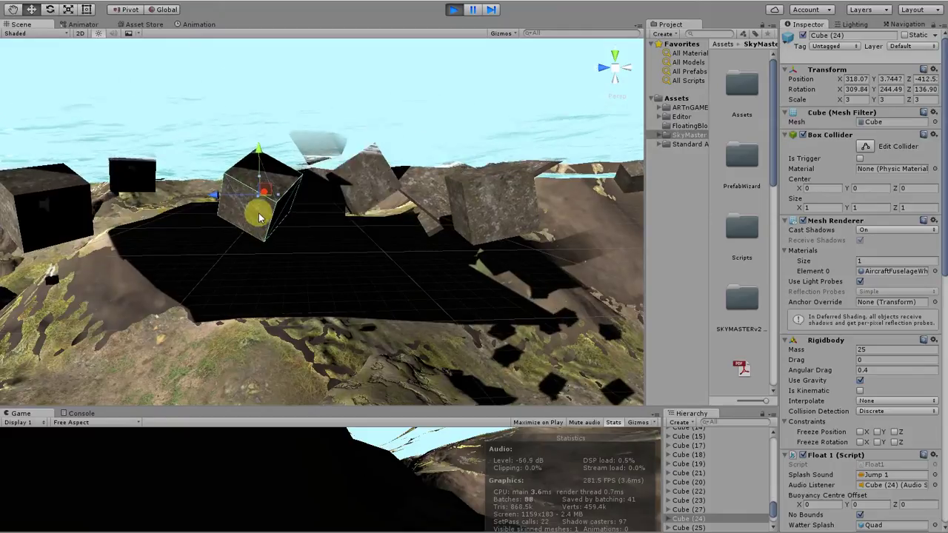
{"action": "middle_click_drag", "start_coordinate": [247, 203], "coordinate": [250, 212]}
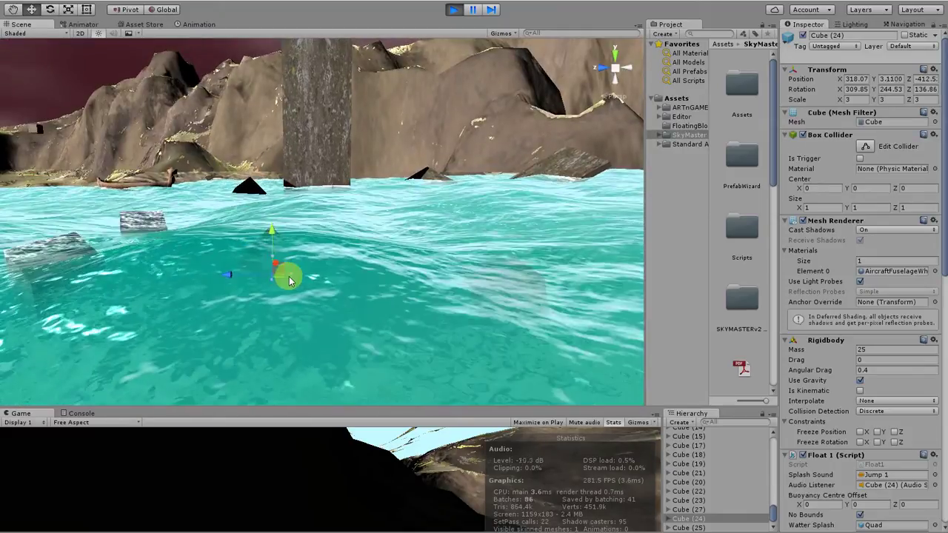
{"action": "middle_click_drag", "start_coordinate": [280, 275], "coordinate": [271, 299]}
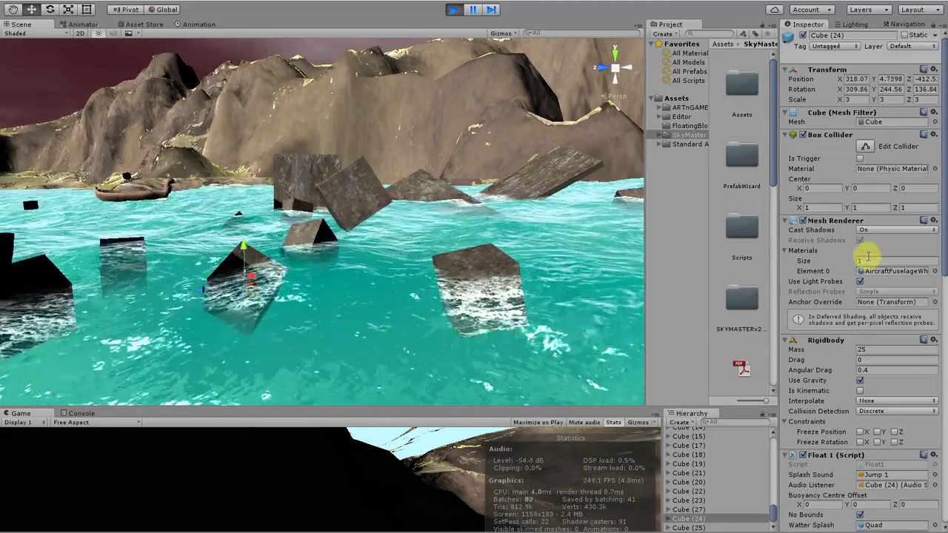
- Review Cube (24)'s Rigidbody, Float 1 script and Audio Source settings, and watch the cubes bobbing on the waves from other angles
{"action": "scroll", "coordinate": [866, 259], "scroll_direction": "down", "scroll_amount": 7}
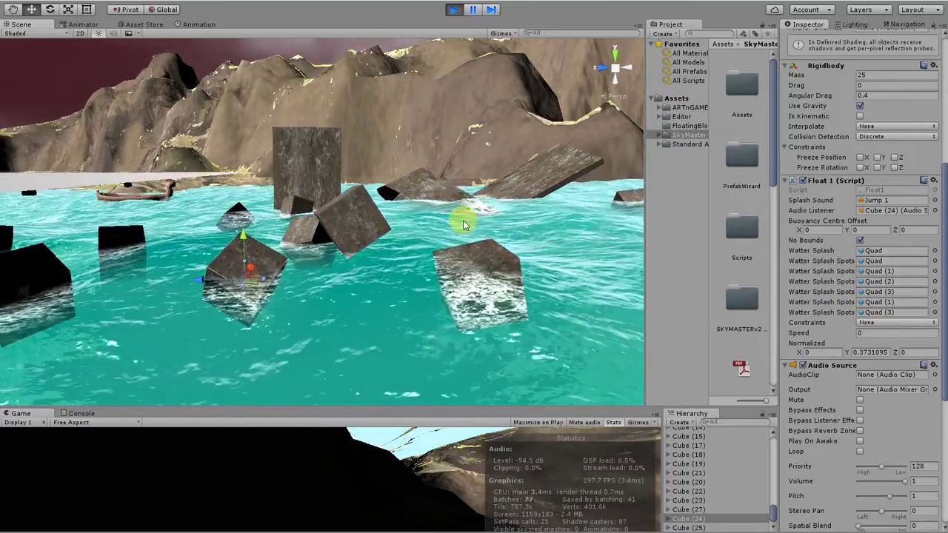
{"action": "middle_click_drag", "start_coordinate": [220, 285], "coordinate": [244, 296]}
{"action": "right_click_drag", "start_coordinate": [389, 275], "coordinate": [373, 274]}
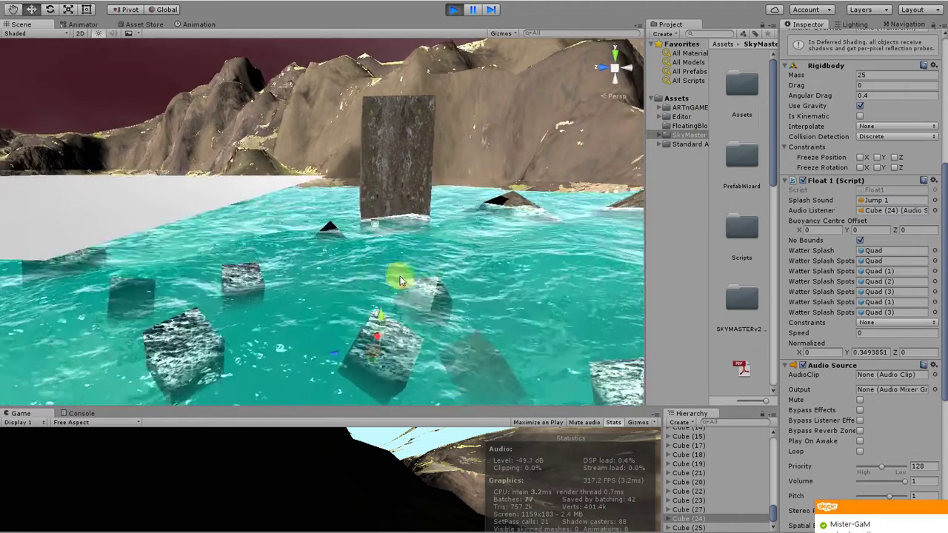
{"action": "middle_click_drag", "start_coordinate": [395, 271], "coordinate": [271, 273]}
{"action": "right_click_drag", "start_coordinate": [271, 273], "coordinate": [210, 250]}
{"action": "middle_click_drag", "start_coordinate": [209, 249], "coordinate": [302, 244]}
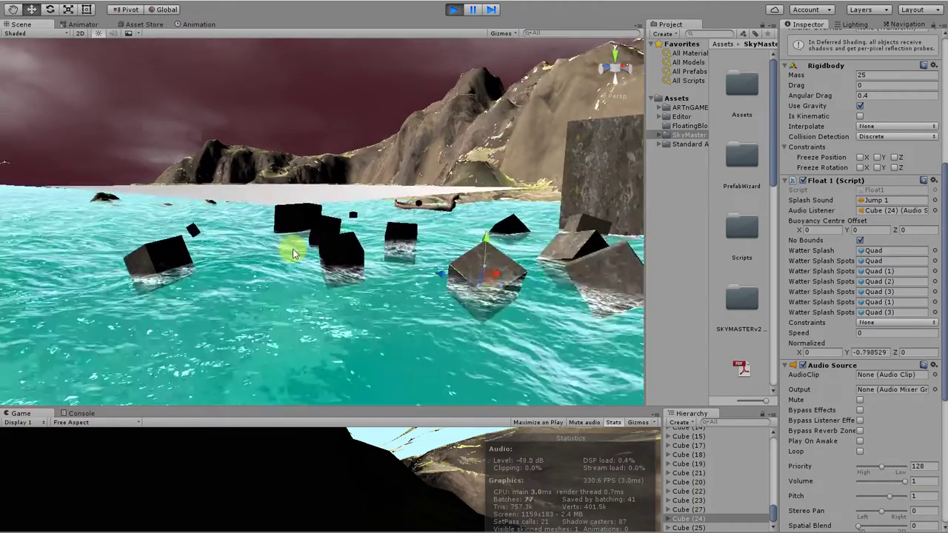
{"action": "scroll", "coordinate": [292, 249], "scroll_direction": "up", "scroll_amount": 5}
{"action": "middle_click_drag", "start_coordinate": [269, 250], "coordinate": [257, 276]}
{"action": "scroll", "coordinate": [257, 276], "scroll_direction": "down", "scroll_amount": 5}
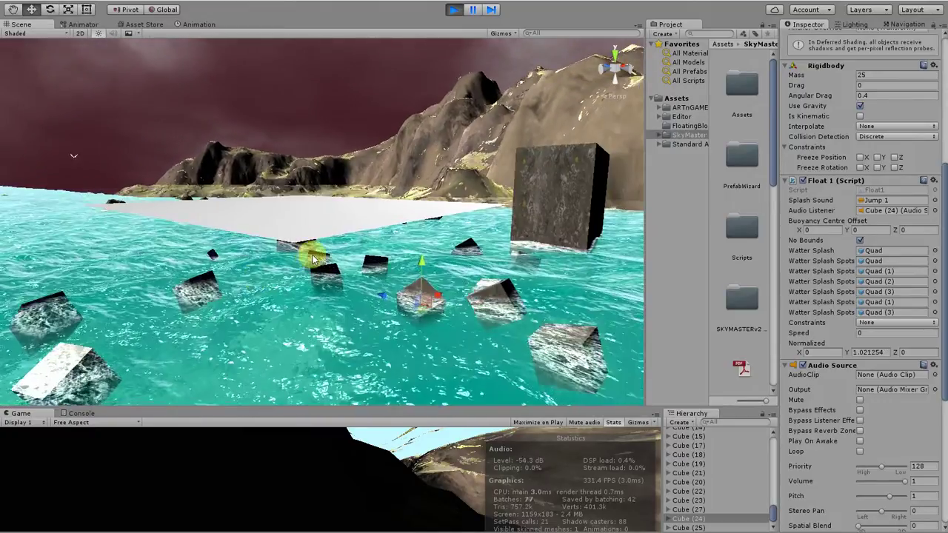
- Examine how the small cubes and larger slabs float on the waves around Cube (24) from several angles
{"action": "left_click_drag", "start_coordinate": [328, 282], "coordinate": [397, 281], "text": "alt"}
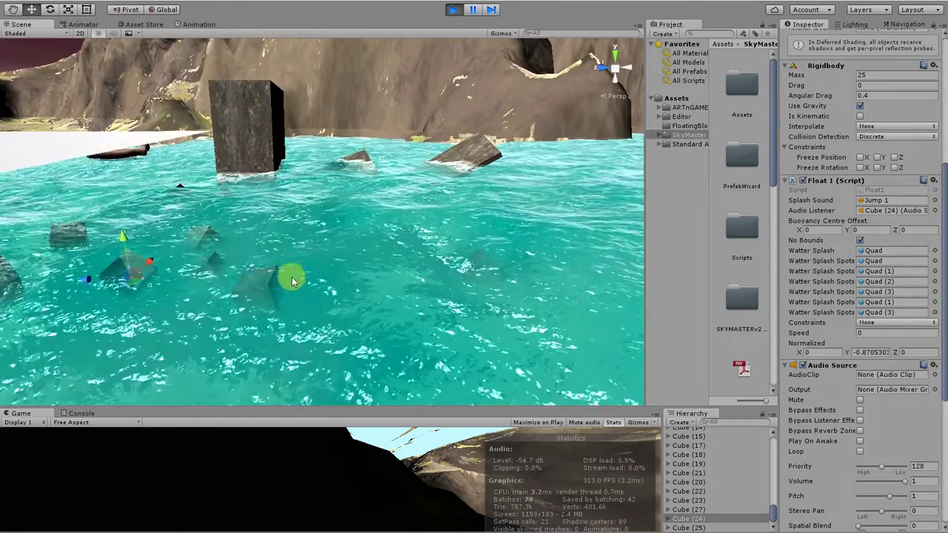
{"action": "middle_click_drag", "start_coordinate": [294, 271], "coordinate": [321, 267]}
{"action": "right_click_drag", "start_coordinate": [321, 266], "coordinate": [409, 268]}
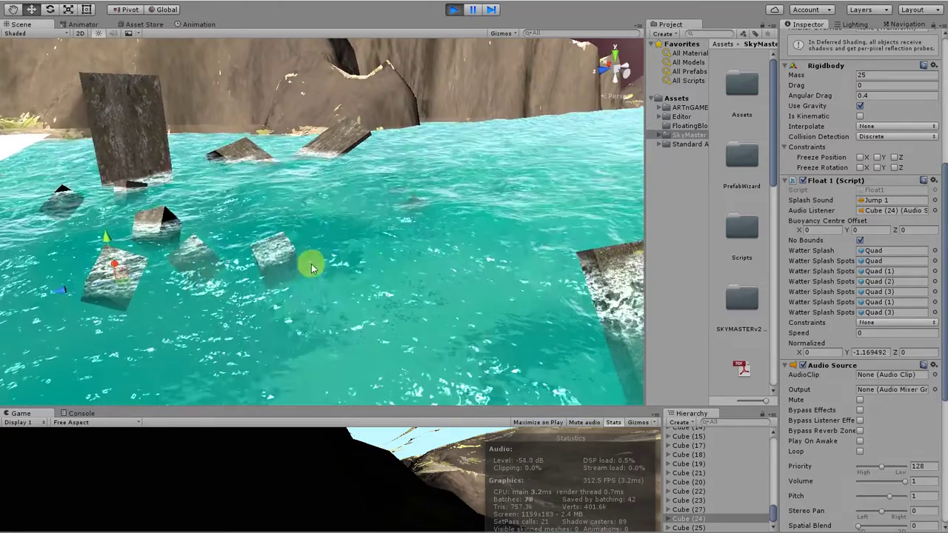
{"action": "middle_click_drag", "start_coordinate": [347, 260], "coordinate": [351, 260]}
{"action": "left_click_drag", "start_coordinate": [375, 259], "coordinate": [409, 254]}
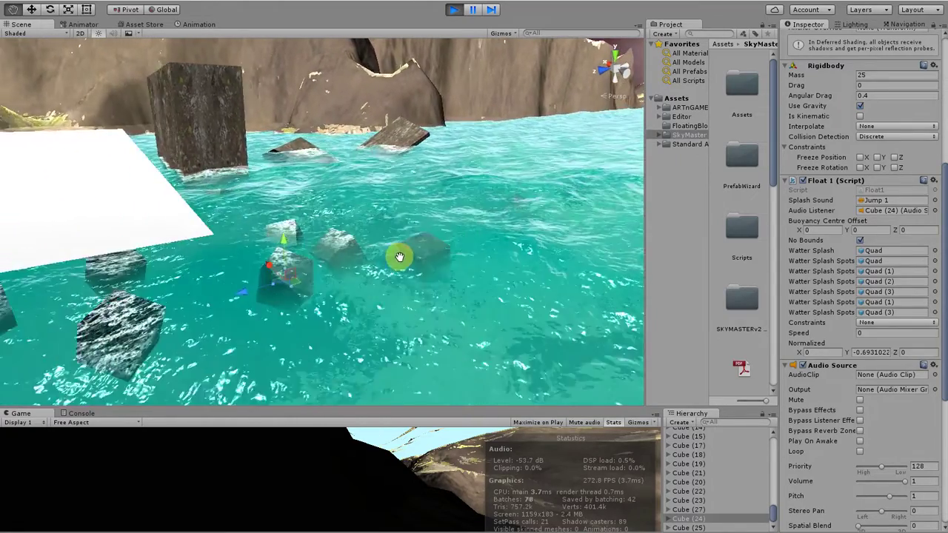
{"action": "left_click_drag", "start_coordinate": [333, 248], "coordinate": [377, 245]}
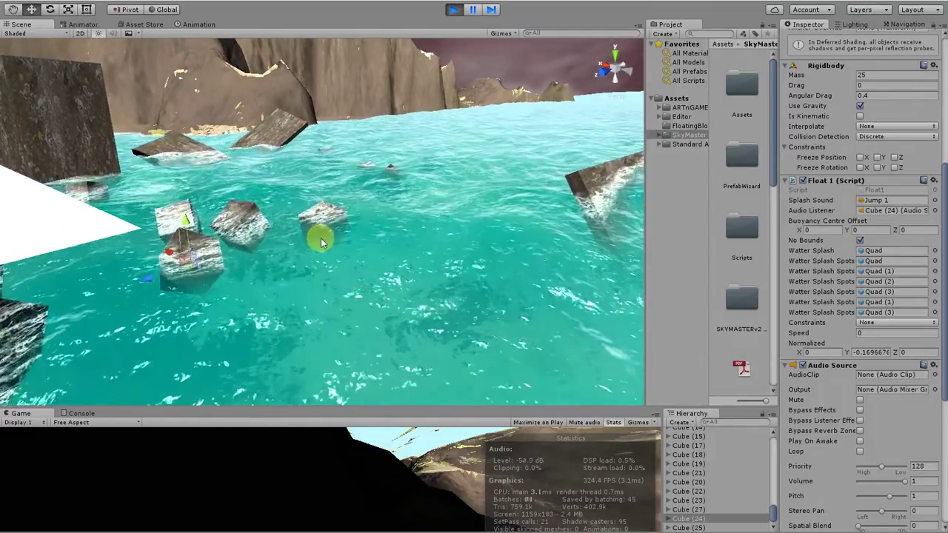
{"action": "right_click_drag", "start_coordinate": [328, 215], "coordinate": [393, 184]}
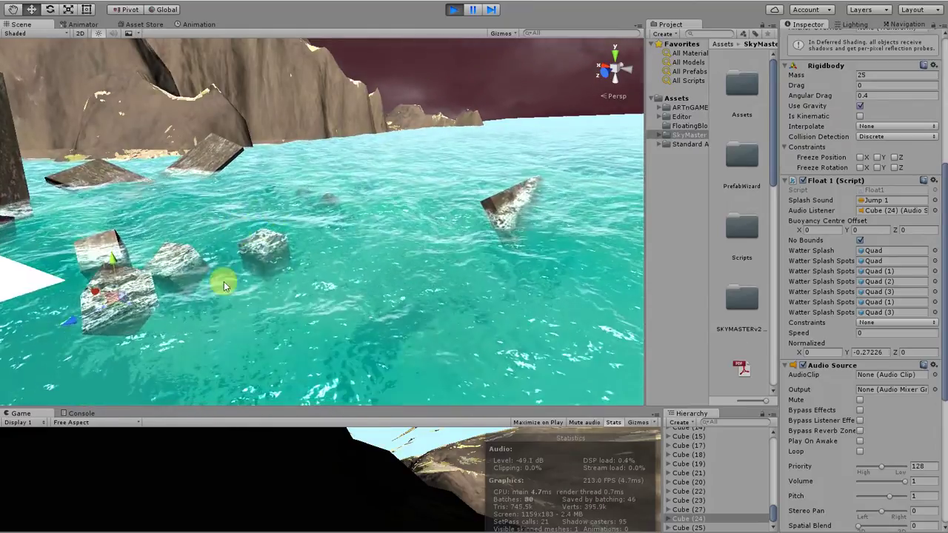
{"action": "mouse_move", "coordinate": [239, 229]}
{"action": "middle_mouse_down"}
{"action": "mouse_move", "coordinate": [283, 225]}
{"action": "mouse_move", "coordinate": [241, 241]}
{"action": "middle_mouse_up"}
{"action": "right_click_drag", "start_coordinate": [377, 213], "coordinate": [302, 227]}
{"action": "middle_click_drag", "start_coordinate": [295, 224], "coordinate": [285, 230]}
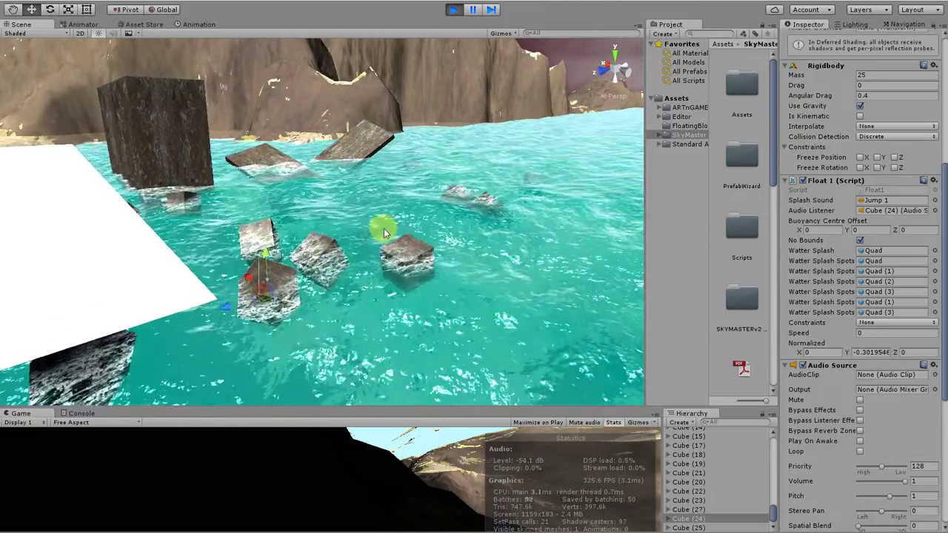
- Select the large floating Cube beside the white plane and push it sideways through the water among the other blocks
{"action": "left_click", "coordinate": [176, 154]}
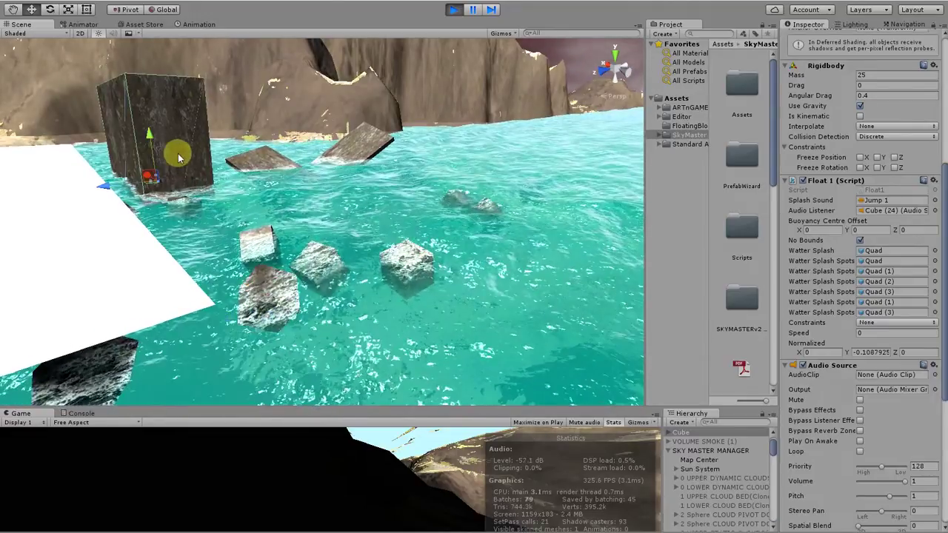
{"action": "middle_click_drag", "start_coordinate": [188, 169], "coordinate": [281, 259]}
{"action": "right_click_drag", "start_coordinate": [293, 260], "coordinate": [363, 276]}
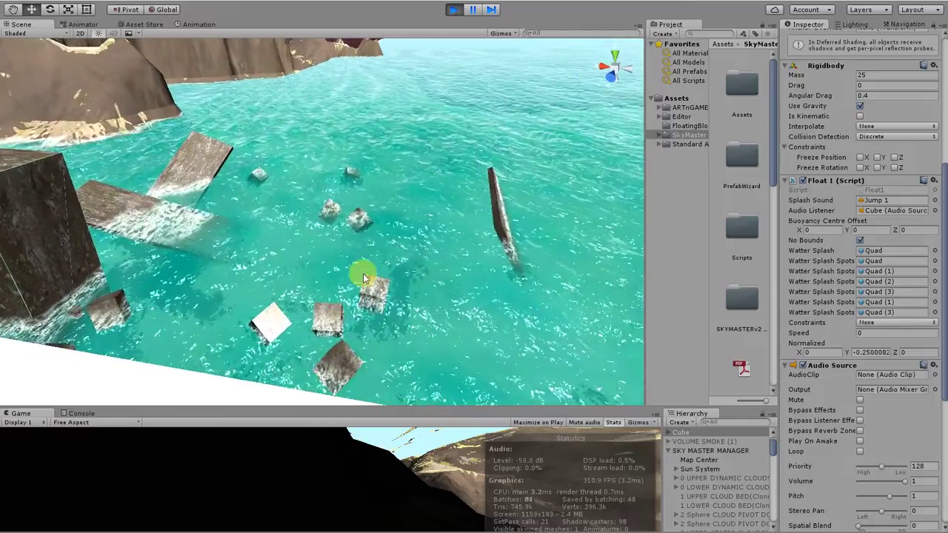
{"action": "middle_click_drag", "start_coordinate": [130, 291], "coordinate": [207, 294]}
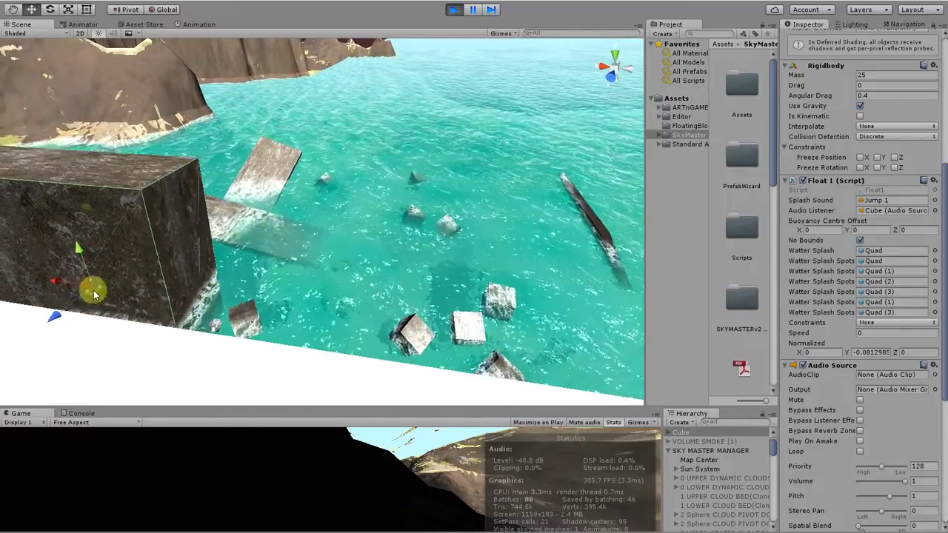
{"action": "left_click_drag", "start_coordinate": [53, 288], "coordinate": [226, 267]}
{"action": "middle_click_drag", "start_coordinate": [467, 255], "coordinate": [157, 190]}
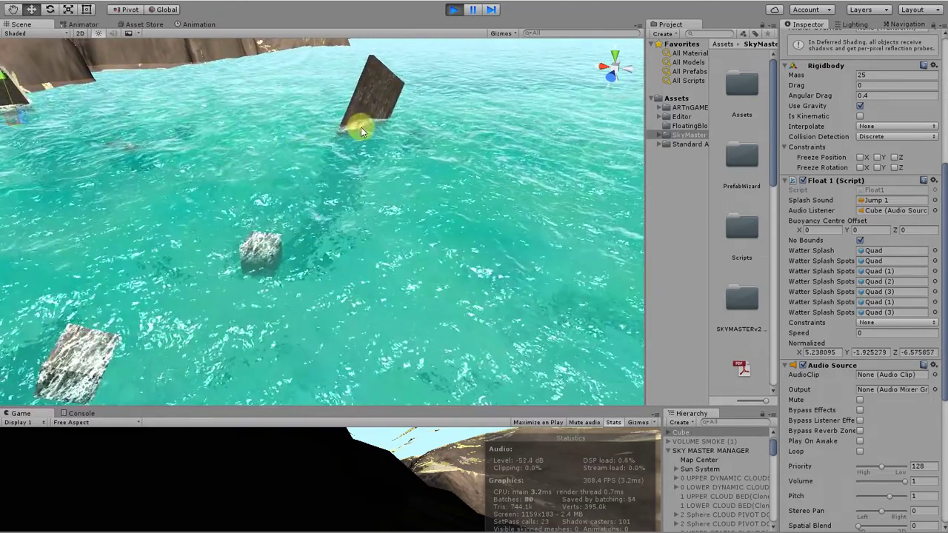
- Examine how the upright slab, the large Cube and the scattered small cubes float, both up close and from a distance
{"action": "middle_click_drag", "start_coordinate": [391, 124], "coordinate": [329, 146]}
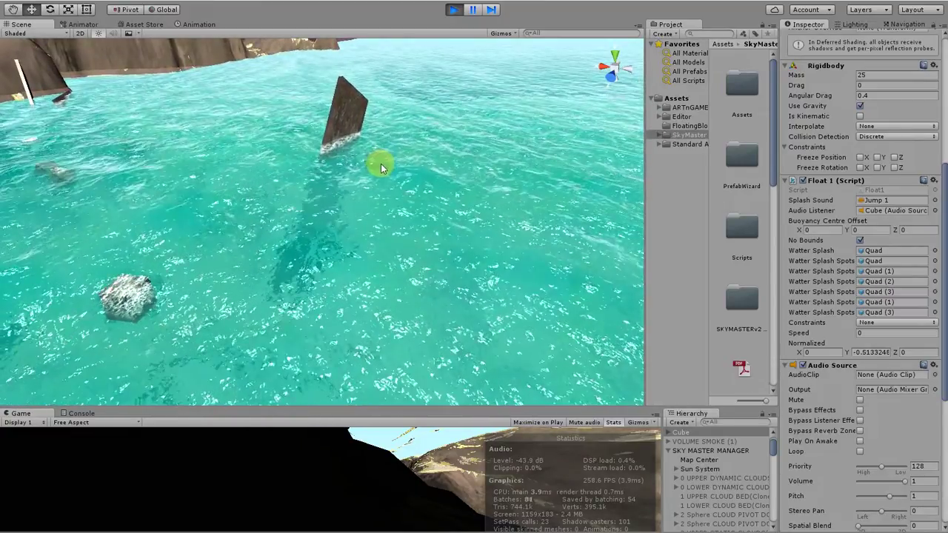
{"action": "middle_click_drag", "start_coordinate": [380, 164], "coordinate": [361, 176]}
{"action": "scroll", "coordinate": [362, 176], "scroll_direction": "up", "scroll_amount": 2}
{"action": "scroll", "coordinate": [363, 176], "scroll_direction": "down", "scroll_amount": 2}
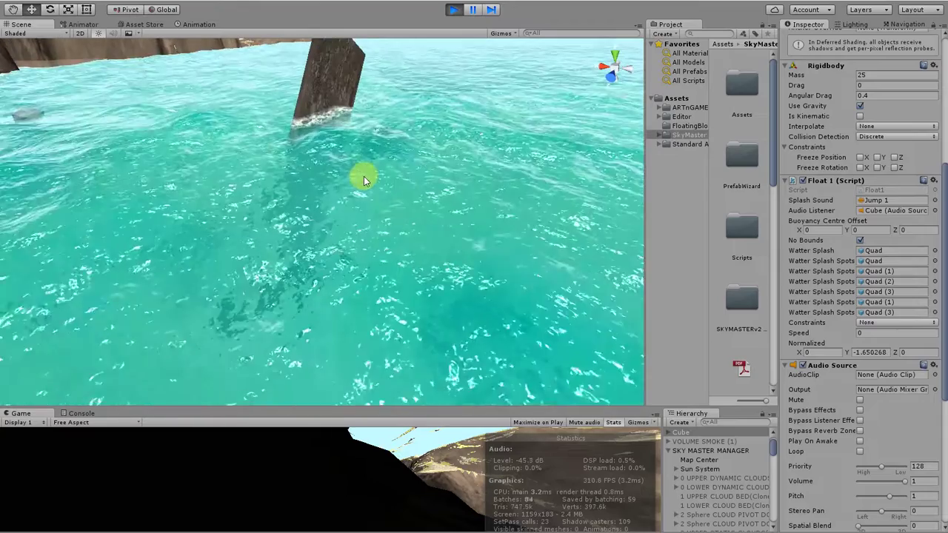
{"action": "scroll", "coordinate": [365, 176], "scroll_direction": "down", "scroll_amount": 3}
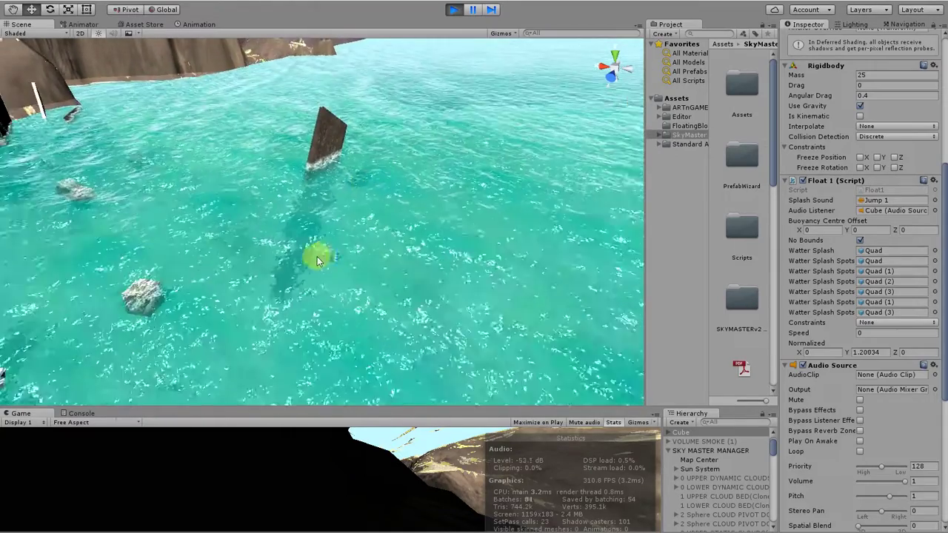
{"action": "middle_click_drag", "start_coordinate": [317, 256], "coordinate": [449, 175]}
{"action": "left_click_drag", "start_coordinate": [411, 180], "coordinate": [198, 174], "text": "alt"}
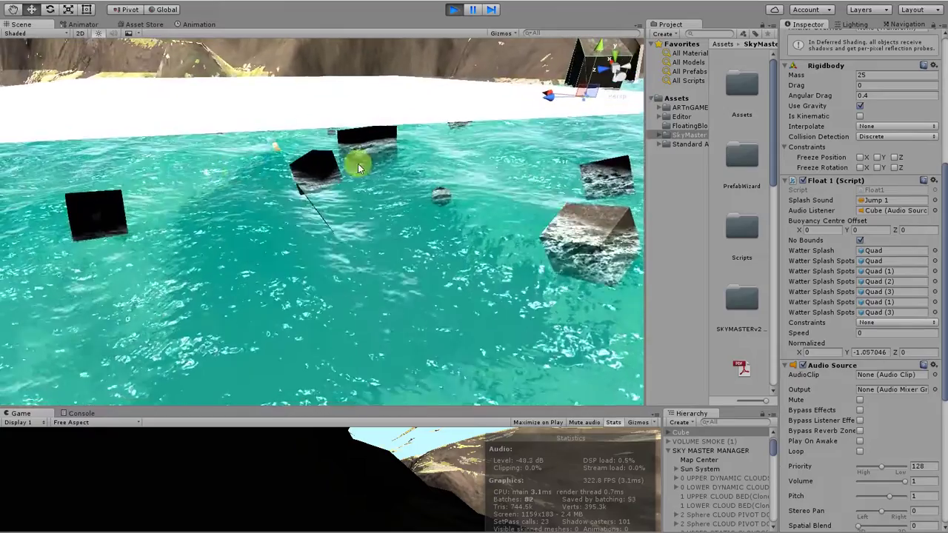
{"action": "middle_click_drag", "start_coordinate": [311, 174], "coordinate": [105, 205]}
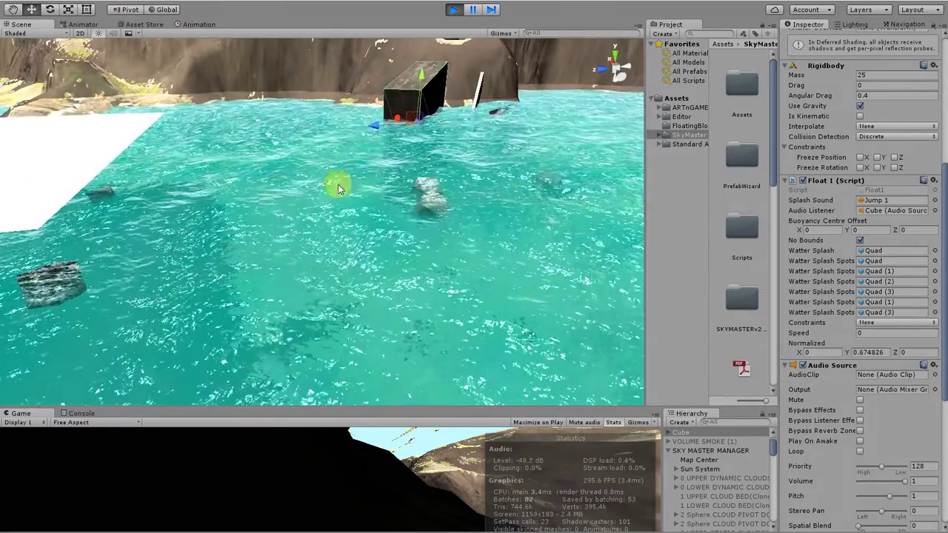
{"action": "left_click_drag", "start_coordinate": [338, 185], "coordinate": [230, 185], "text": "alt"}
{"action": "middle_click_drag", "start_coordinate": [274, 181], "coordinate": [233, 145]}
{"action": "scroll", "coordinate": [334, 210], "scroll_direction": "up", "scroll_amount": 3}
{"action": "middle_click_drag", "start_coordinate": [336, 210], "coordinate": [261, 221]}
{"action": "right_click_drag", "start_coordinate": [298, 200], "coordinate": [257, 168]}
{"action": "mouse_move", "coordinate": [270, 169]}
{"action": "middle_mouse_down"}
{"action": "mouse_move", "coordinate": [262, 170]}
{"action": "mouse_move", "coordinate": [268, 157]}
{"action": "middle_mouse_up"}
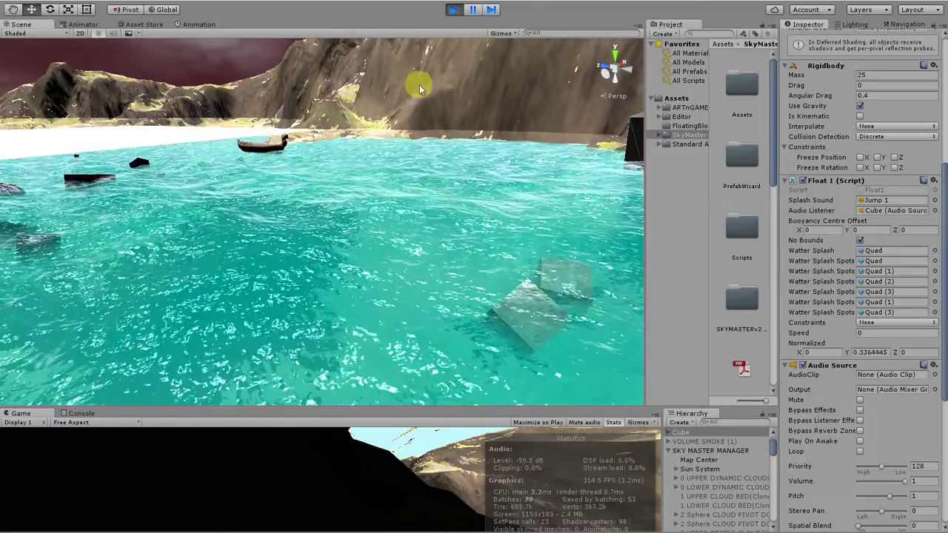
- Restart the simulation in play mode and view the floating blocks near the white plane and the boat
{"action": "left_click", "coordinate": [451, 9]}
{"action": "left_click", "coordinate": [451, 9]}
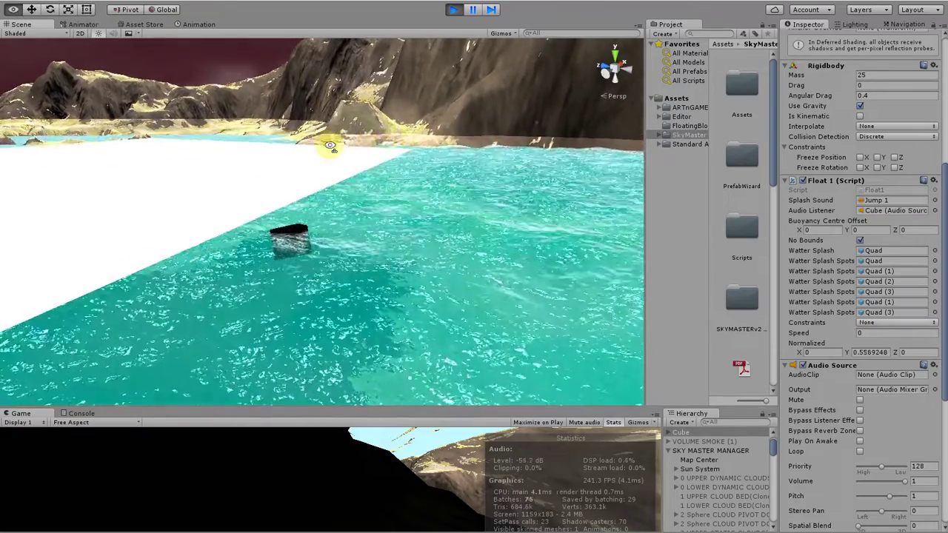
{"action": "right_click_drag", "start_coordinate": [331, 146], "coordinate": [307, 144]}
{"action": "middle_click_drag", "start_coordinate": [307, 144], "coordinate": [224, 134]}
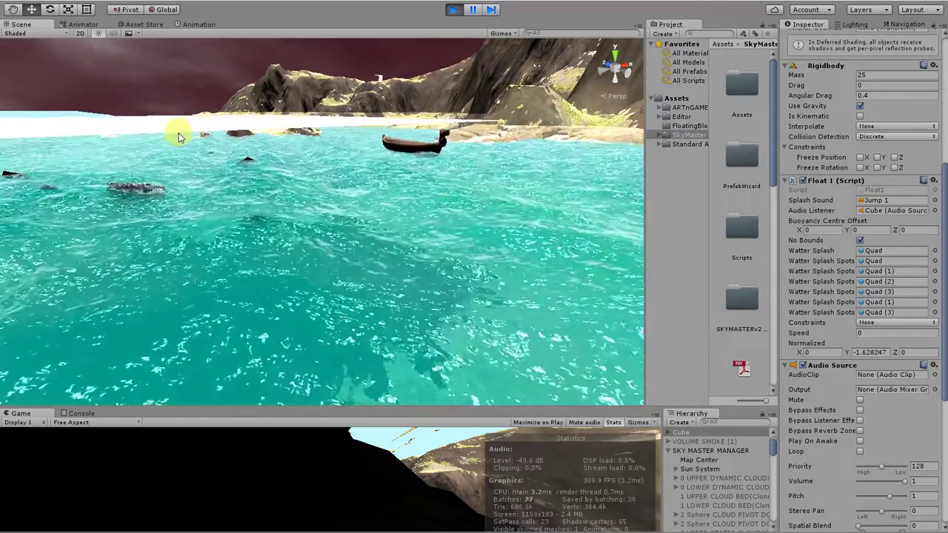
- Select the BoatLevel Plane and shift its height to Y 1.91, 3.51 and 3.09 to sink and raise the floating cubes
{"action": "left_click", "coordinate": [217, 154]}
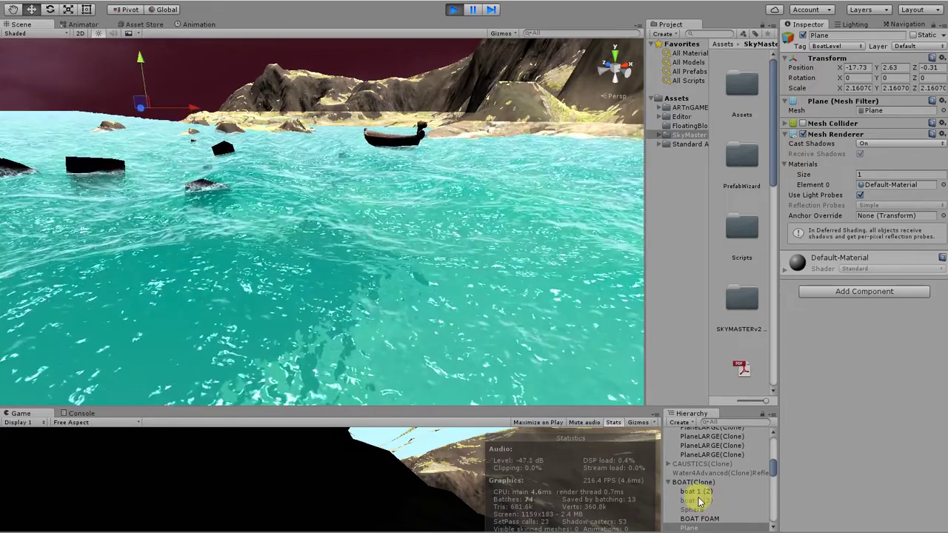
{"action": "scroll", "coordinate": [698, 502], "scroll_direction": "down", "scroll_amount": 2}
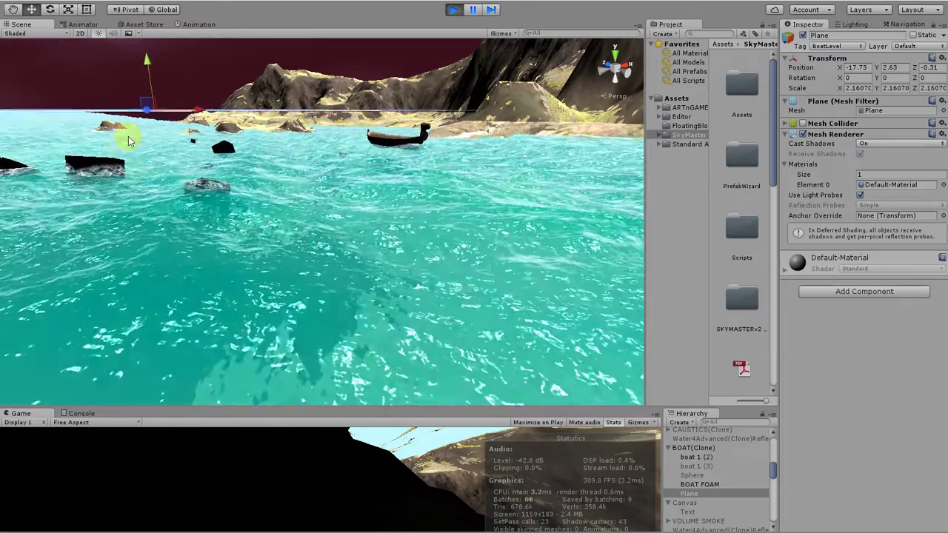
{"action": "middle_click_drag", "start_coordinate": [222, 148], "coordinate": [305, 163]}
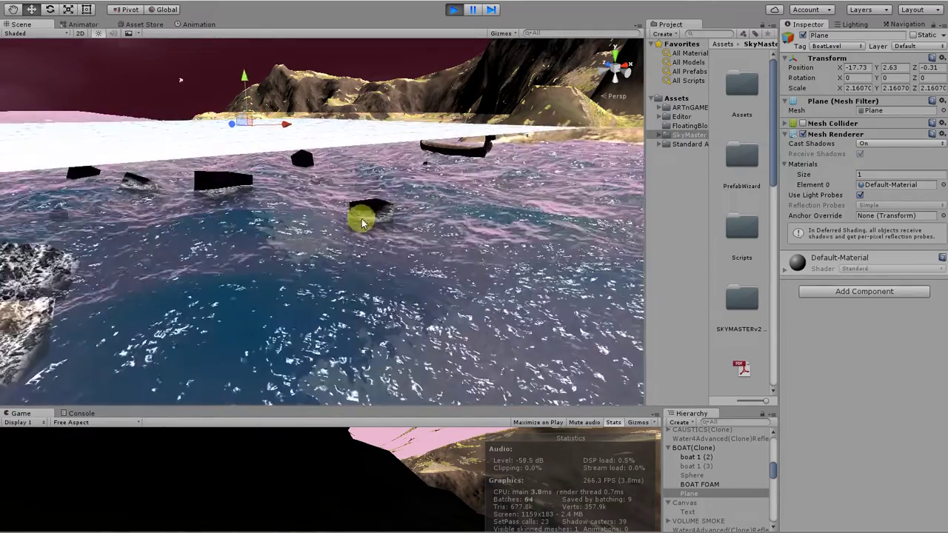
{"action": "middle_click_drag", "start_coordinate": [318, 213], "coordinate": [364, 202]}
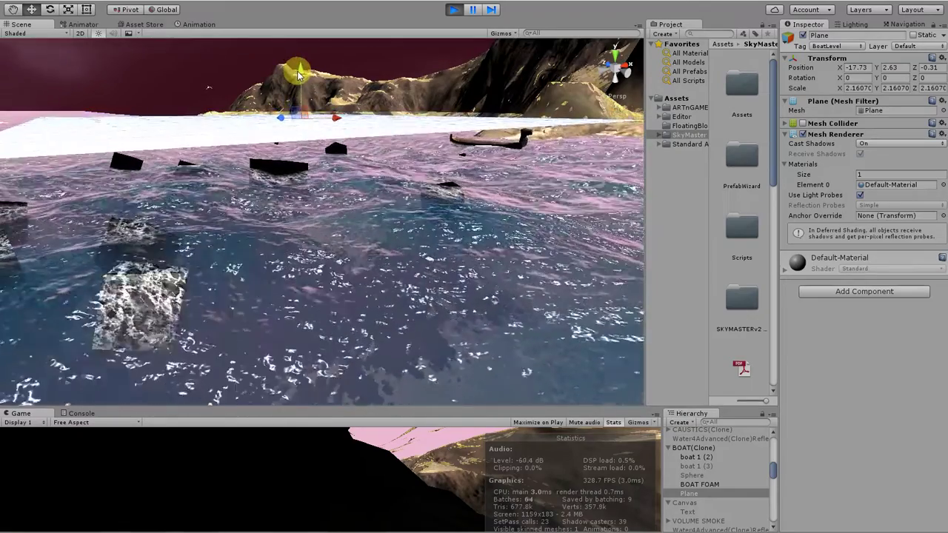
{"action": "left_click_drag", "start_coordinate": [296, 72], "coordinate": [301, 86]}
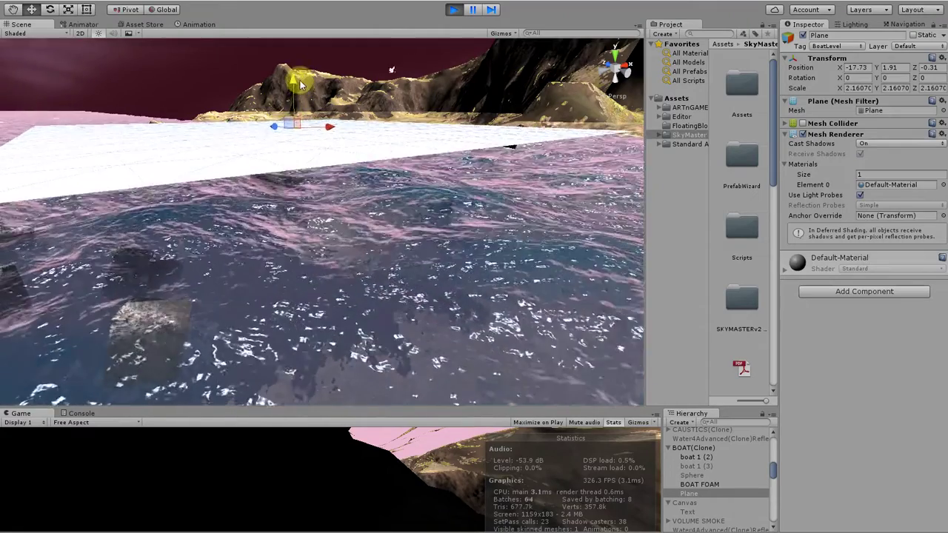
{"action": "left_click_drag", "start_coordinate": [300, 80], "coordinate": [299, 56]}
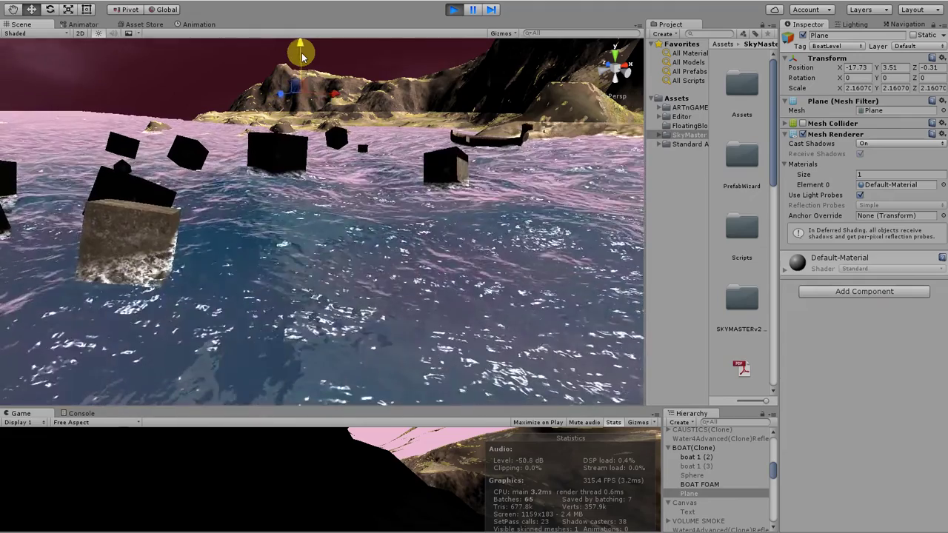
{"action": "mouse_move", "coordinate": [307, 67]}
{"action": "left_mouse_down"}
{"action": "mouse_move", "coordinate": [307, 58]}
{"action": "mouse_move", "coordinate": [312, 79]}
{"action": "mouse_move", "coordinate": [293, 72]}
{"action": "mouse_move", "coordinate": [301, 66]}
{"action": "left_mouse_up"}
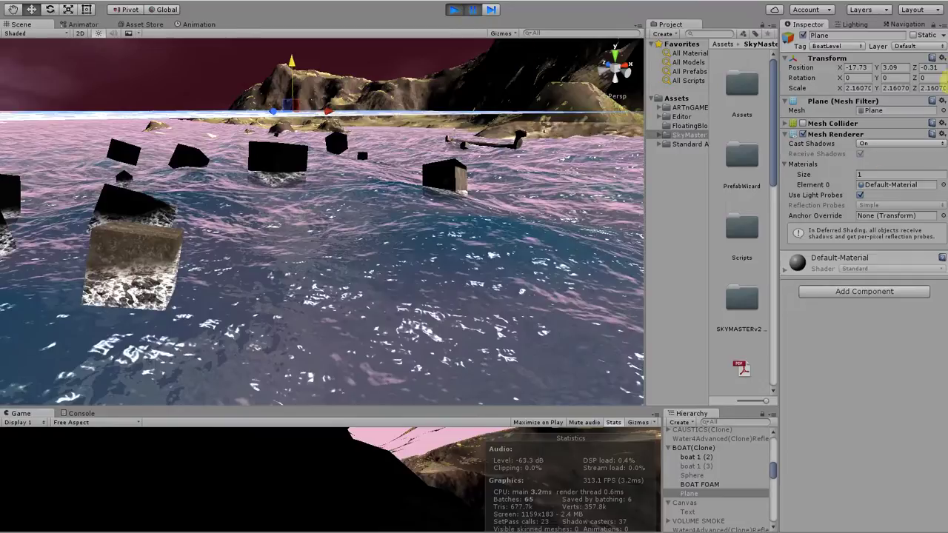
- Open the Plane's Transform component options, exit play mode and view the cubes at their starting positions above the water
{"action": "left_click", "coordinate": [941, 59]}
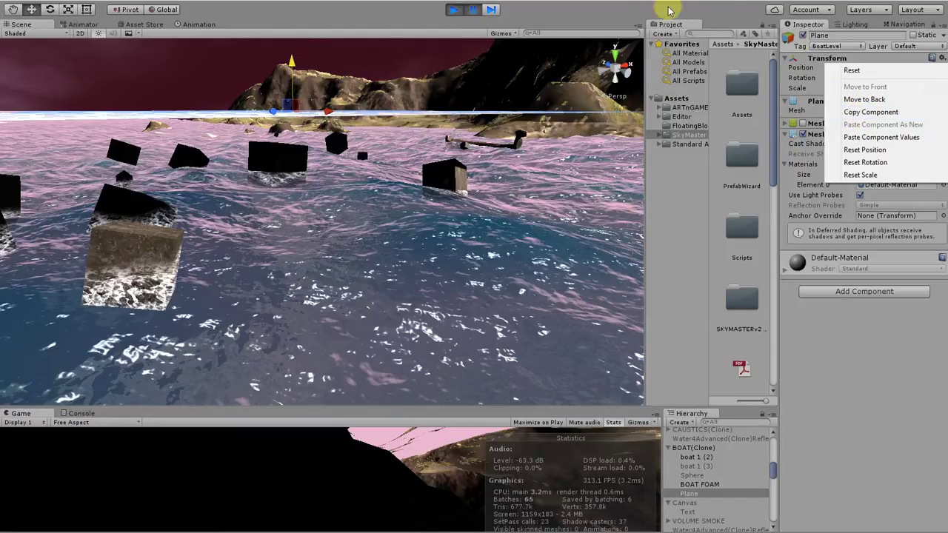
{"action": "left_click", "coordinate": [453, 11]}
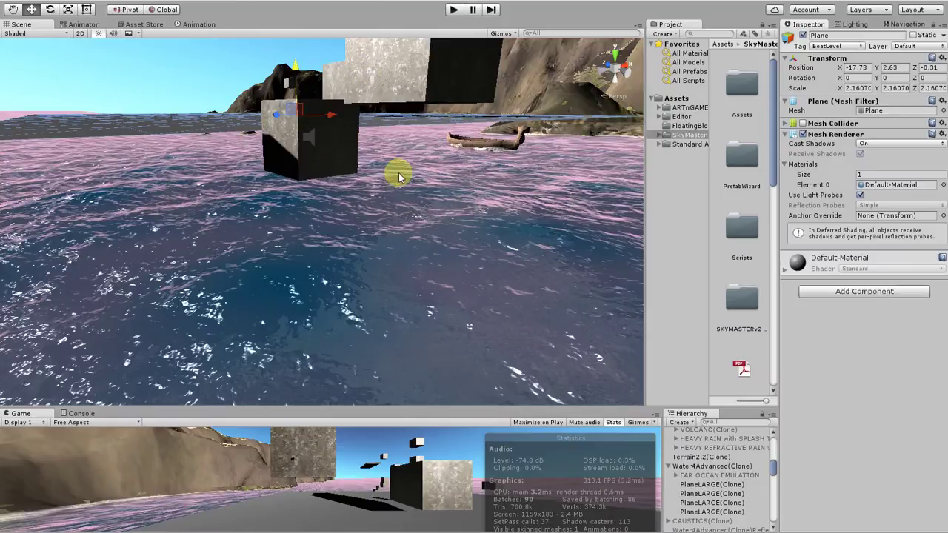
{"action": "scroll", "coordinate": [309, 179], "scroll_direction": "down", "scroll_amount": 5}
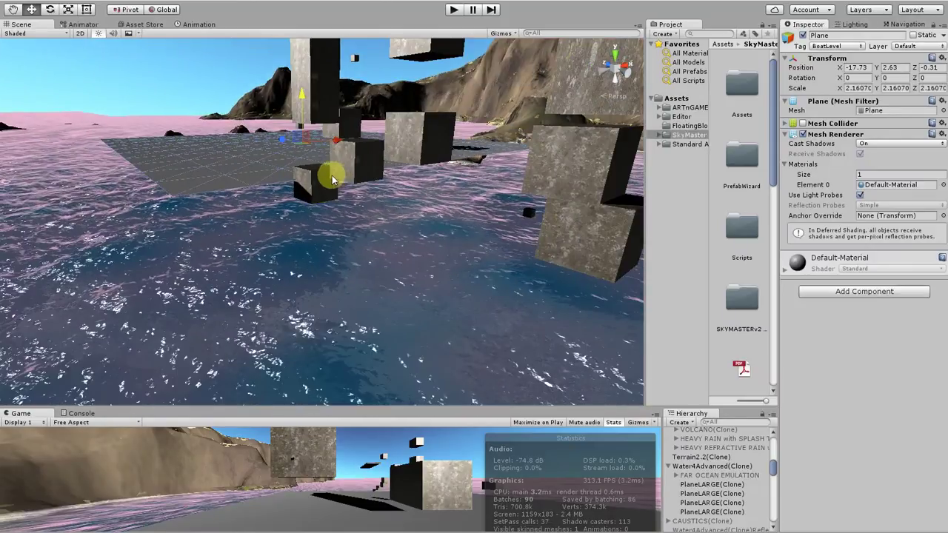
{"action": "middle_click_drag", "start_coordinate": [313, 186], "coordinate": [282, 184]}
{"action": "scroll", "coordinate": [282, 184], "scroll_direction": "up", "scroll_amount": 4}
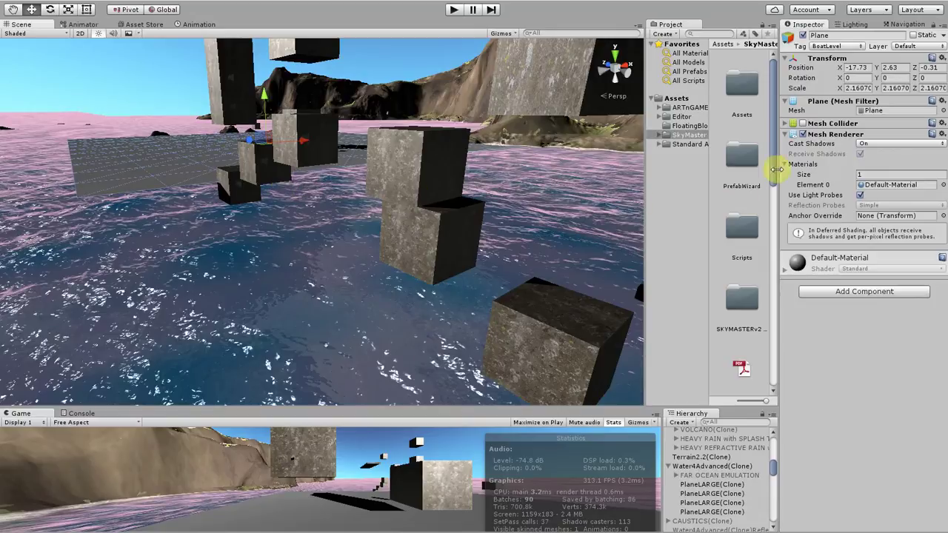
- Check the Plane's Transform component options again and examine the Plane, the surrounding cubes and the boat in edit mode
{"action": "left_click", "coordinate": [941, 58]}
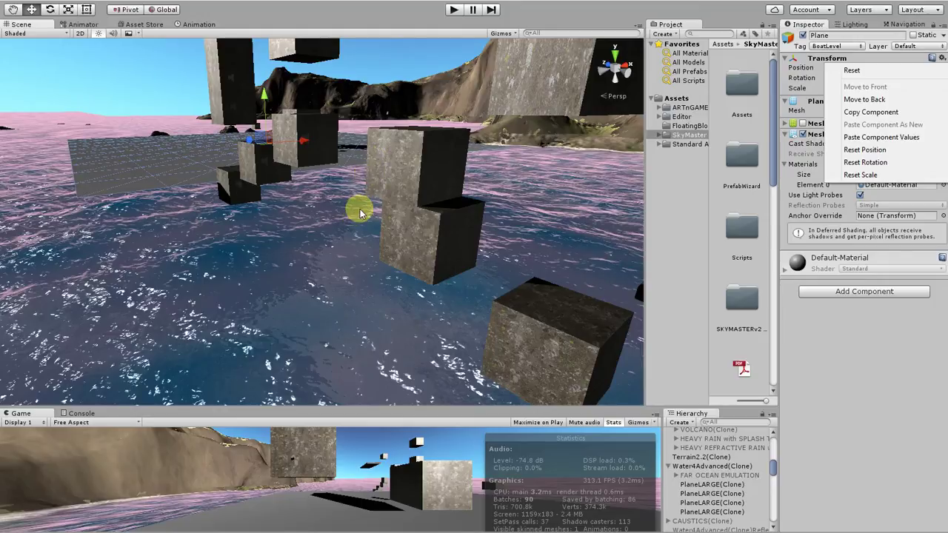
{"action": "left_click", "coordinate": [833, 311]}
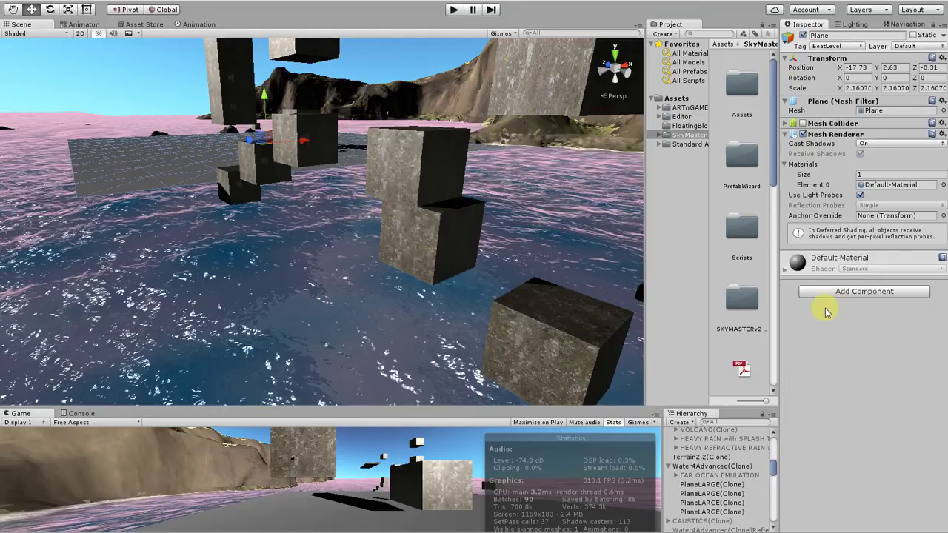
{"action": "scroll", "coordinate": [229, 173], "scroll_direction": "down", "scroll_amount": 8}
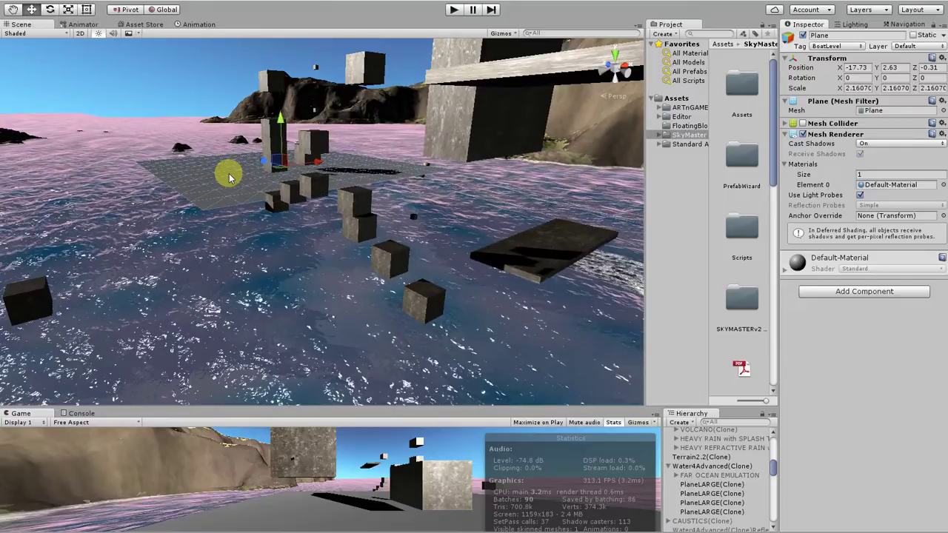
{"action": "scroll", "coordinate": [229, 173], "scroll_direction": "up", "scroll_amount": 10}
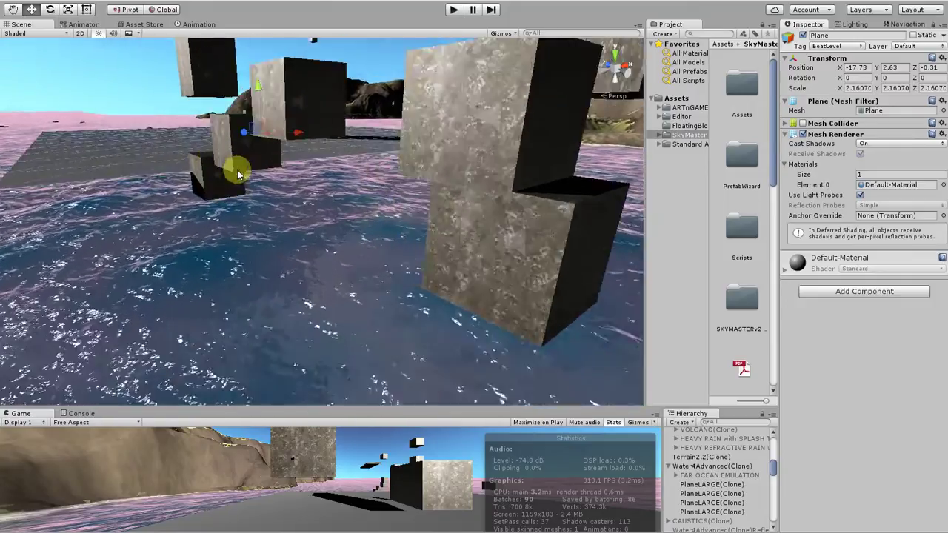
{"action": "middle_click_drag", "start_coordinate": [244, 172], "coordinate": [324, 216]}
{"action": "left_click_drag", "start_coordinate": [324, 216], "coordinate": [388, 250], "text": "alt"}
{"action": "middle_click_drag", "start_coordinate": [389, 250], "coordinate": [393, 257]}
{"action": "scroll", "coordinate": [353, 239], "scroll_direction": "up", "scroll_amount": 2}
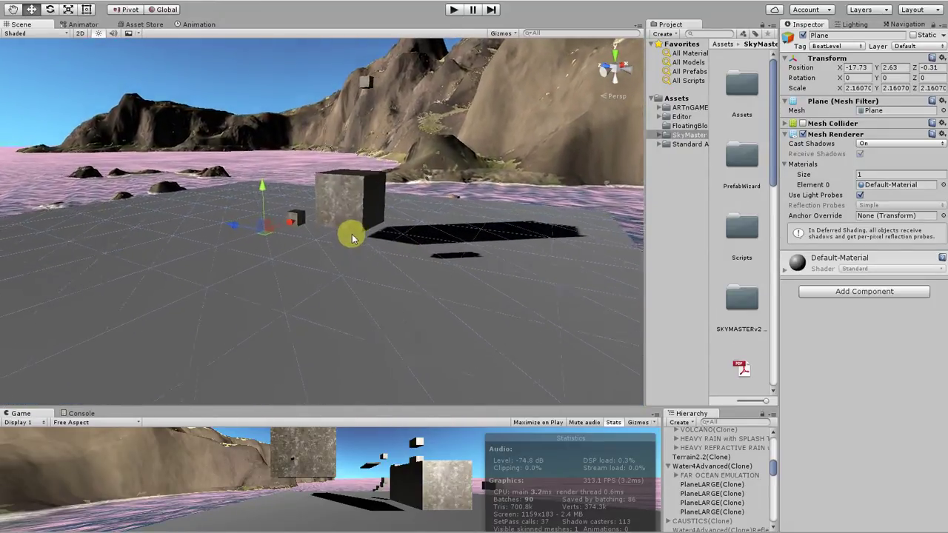
{"action": "middle_click_drag", "start_coordinate": [398, 218], "coordinate": [304, 165]}
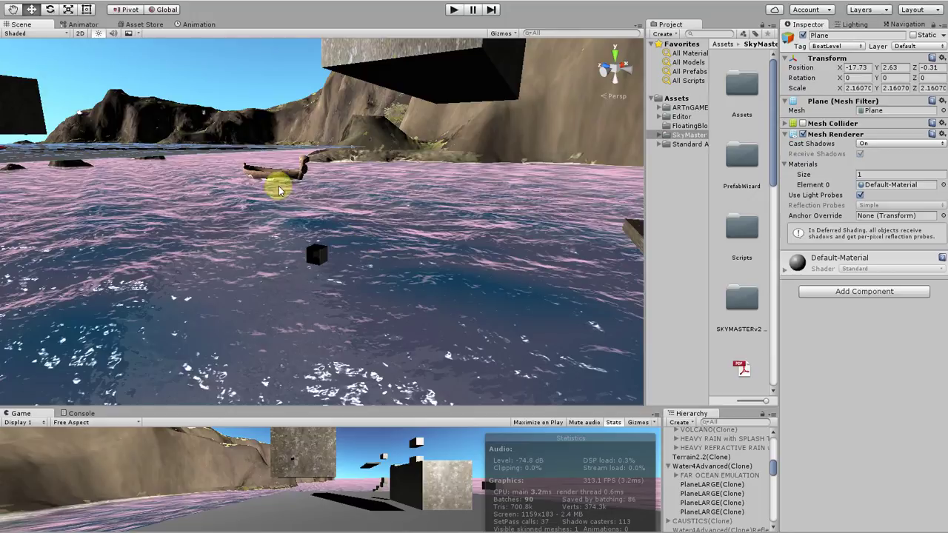
- Move in on the wooden boat and view how it sits on the waves in edit mode
{"action": "scroll", "coordinate": [311, 172], "scroll_direction": "up", "scroll_amount": 6}
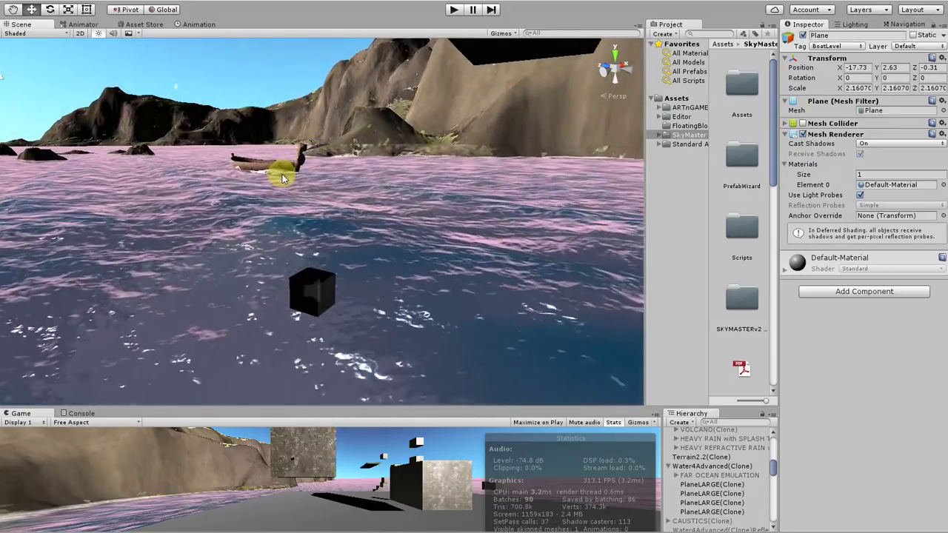
{"action": "scroll", "coordinate": [282, 174], "scroll_direction": "up", "scroll_amount": 3}
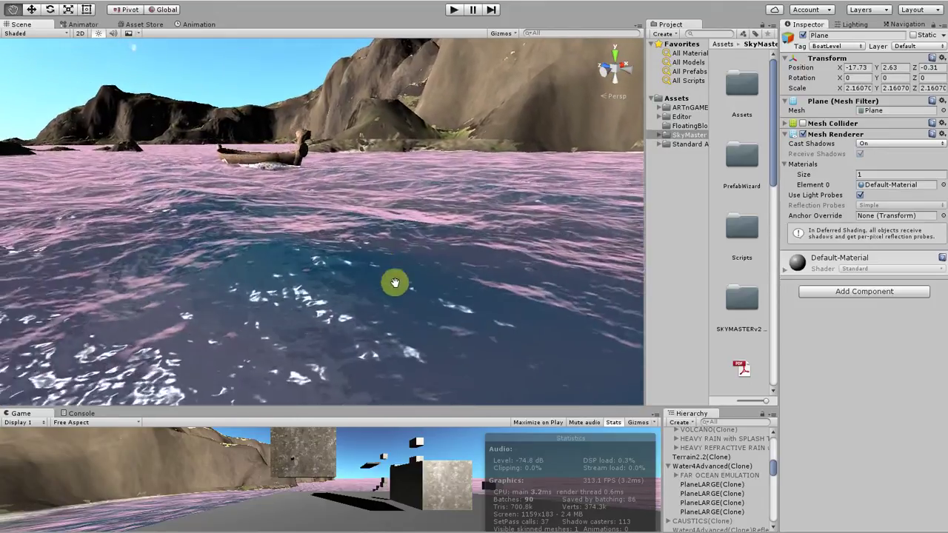
{"action": "right_click_drag", "start_coordinate": [513, 474], "coordinate": [527, 494], "text": "alt"}
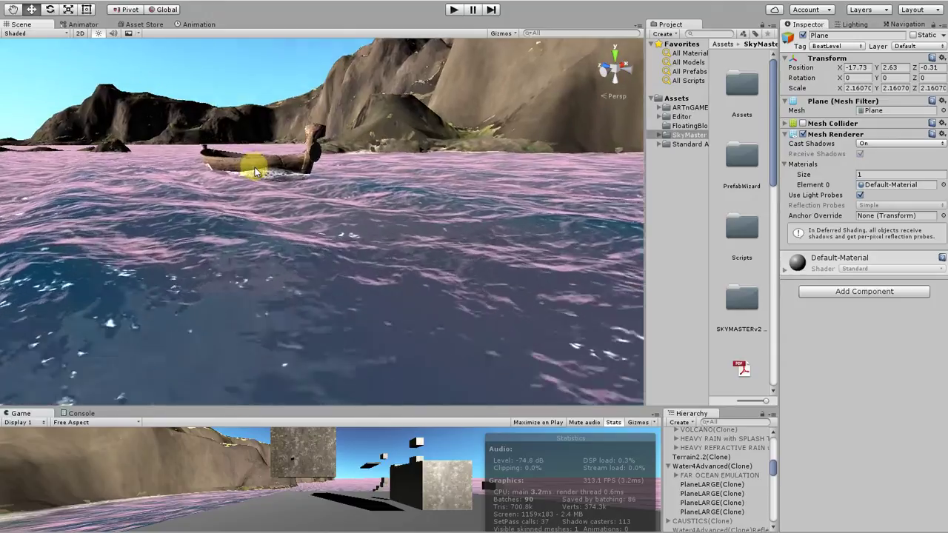
{"action": "middle_click_drag", "start_coordinate": [255, 172], "coordinate": [231, 143]}
{"action": "middle_click_drag", "start_coordinate": [259, 175], "coordinate": [293, 305]}
{"action": "scroll", "coordinate": [260, 212], "scroll_direction": "up", "scroll_amount": 1}
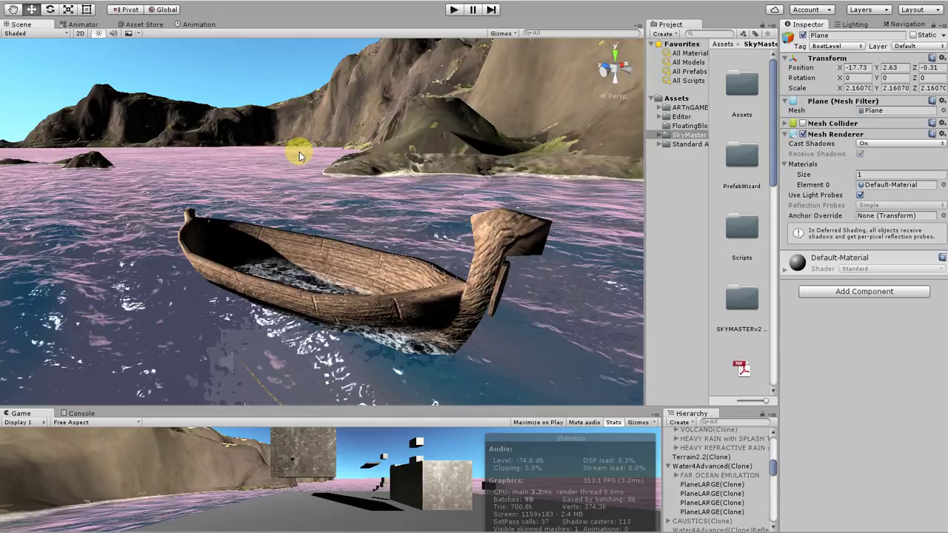
- Examine the boat and the surrounding waves, rocks and coastline from several sides
{"action": "middle_click_drag", "start_coordinate": [240, 241], "coordinate": [284, 231]}
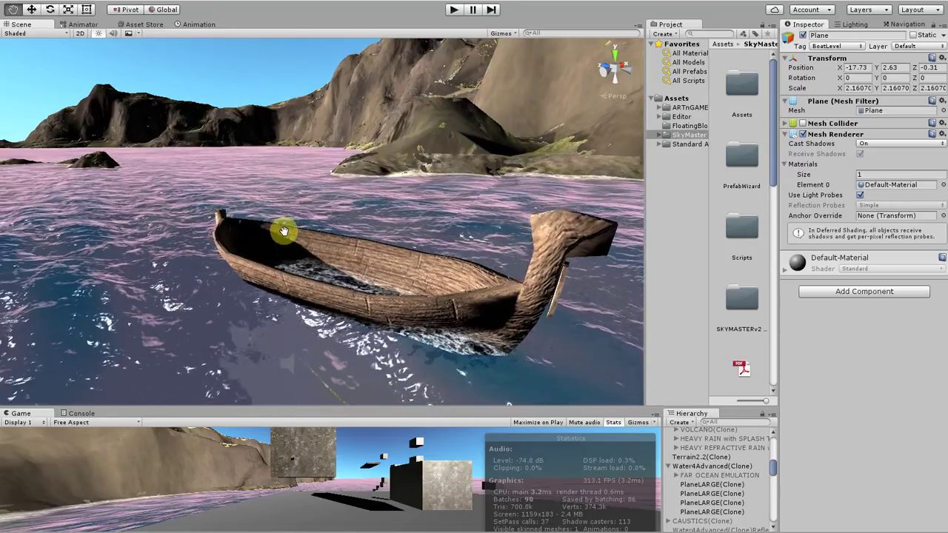
{"action": "left_click_drag", "start_coordinate": [284, 231], "coordinate": [155, 197], "text": "alt"}
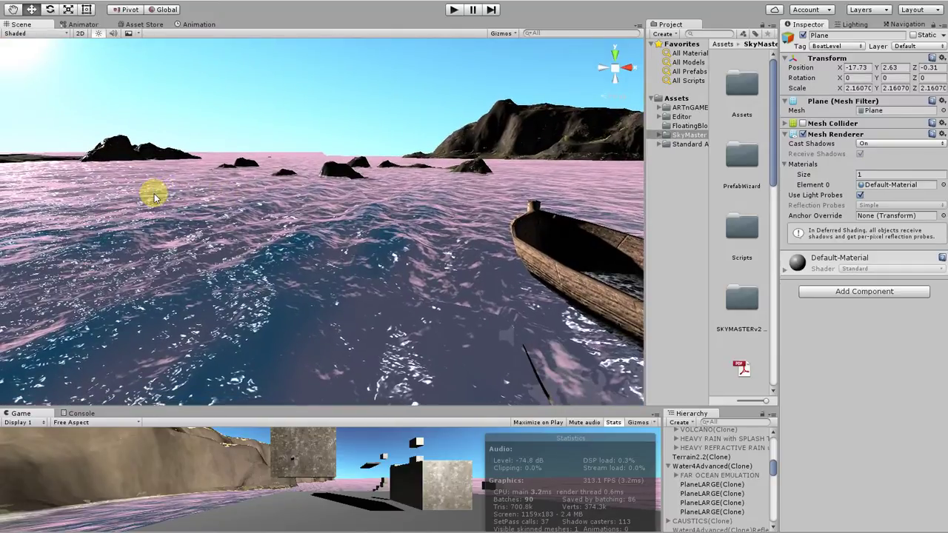
{"action": "middle_click_drag", "start_coordinate": [486, 212], "coordinate": [334, 197]}
{"action": "scroll", "coordinate": [334, 196], "scroll_direction": "up", "scroll_amount": 2}
{"action": "left_click_drag", "start_coordinate": [467, 226], "coordinate": [391, 251], "text": "alt"}
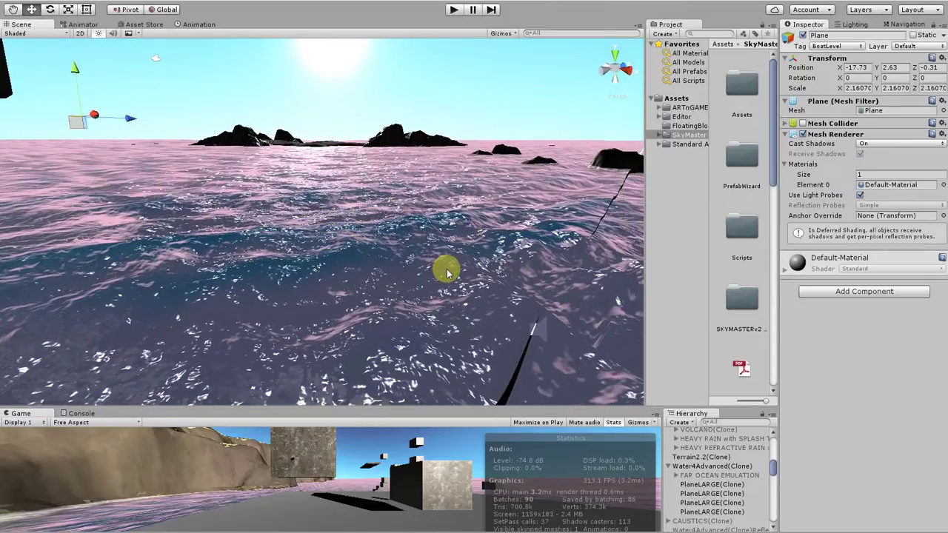
{"action": "middle_click_drag", "start_coordinate": [447, 269], "coordinate": [627, 267]}
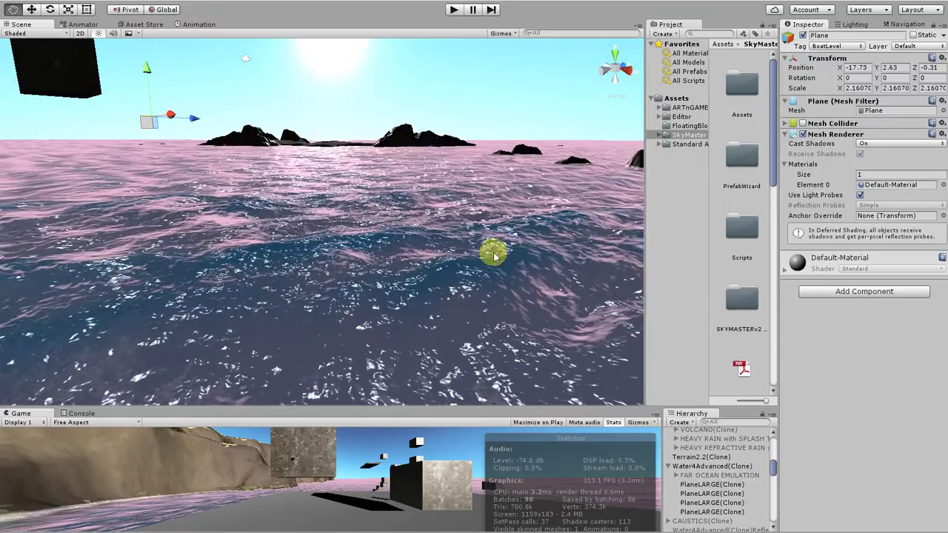
{"action": "left_click_drag", "start_coordinate": [352, 254], "coordinate": [286, 279], "text": "alt"}
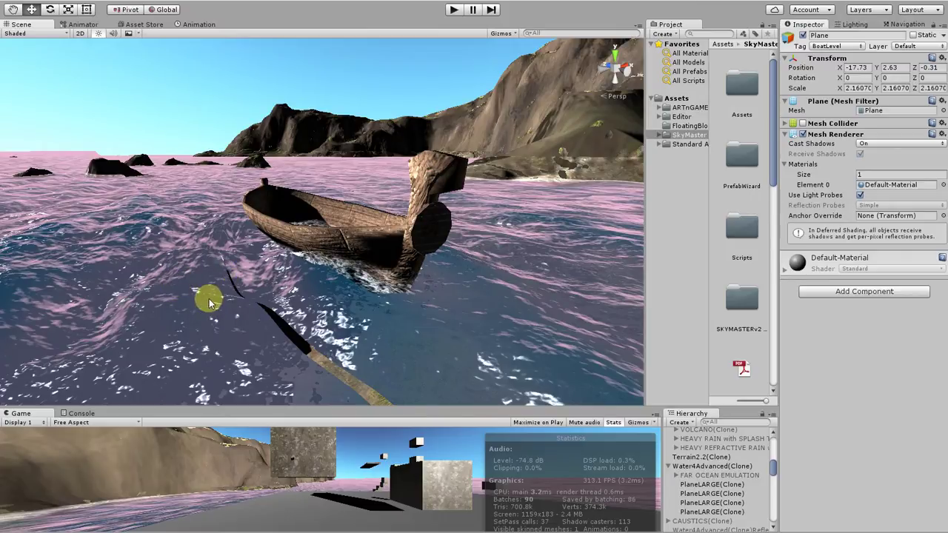
{"action": "right_click_drag", "start_coordinate": [376, 164], "coordinate": [641, 455]}
- Collapse SKY MASTER MANAGER, select Water4Advanced(Clone) and review its Water Height SM script settings
{"action": "scroll", "coordinate": [705, 494], "scroll_direction": "up", "scroll_amount": 2}
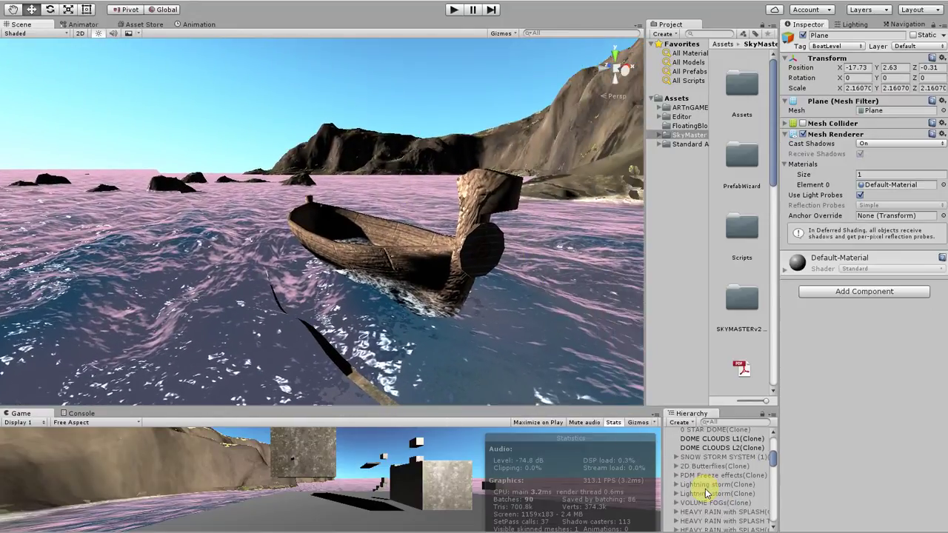
{"action": "scroll", "coordinate": [706, 494], "scroll_direction": "up", "scroll_amount": 6}
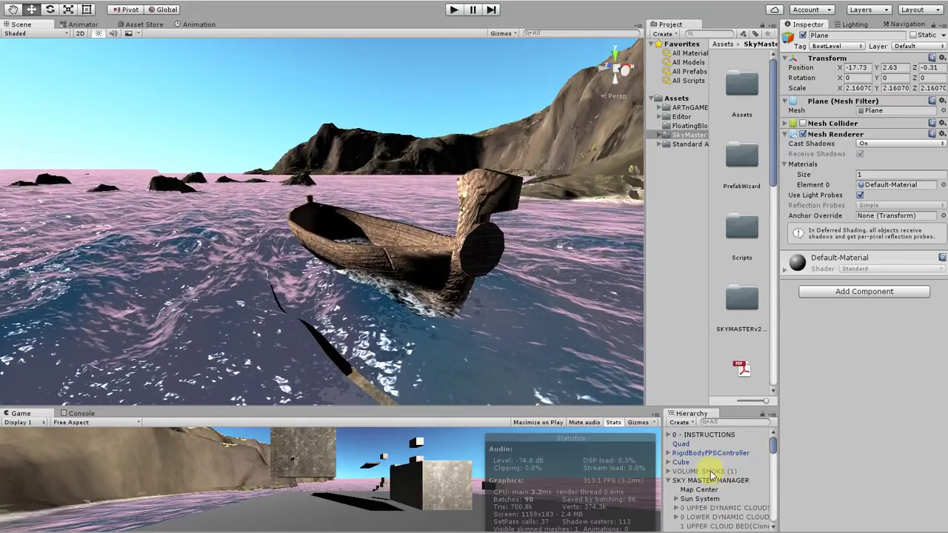
{"action": "left_click", "coordinate": [709, 480]}
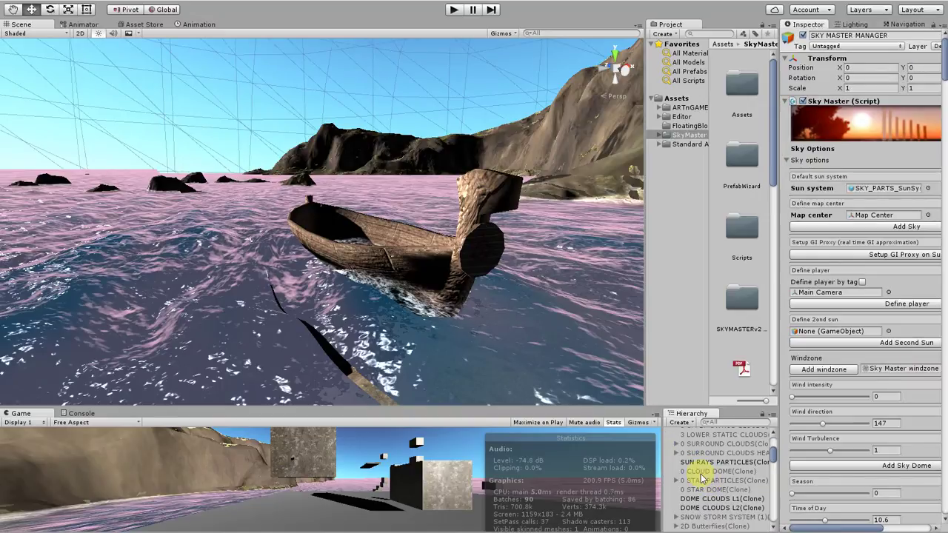
{"action": "scroll", "coordinate": [696, 475], "scroll_direction": "down", "scroll_amount": 2}
{"action": "left_click", "coordinate": [669, 446]}
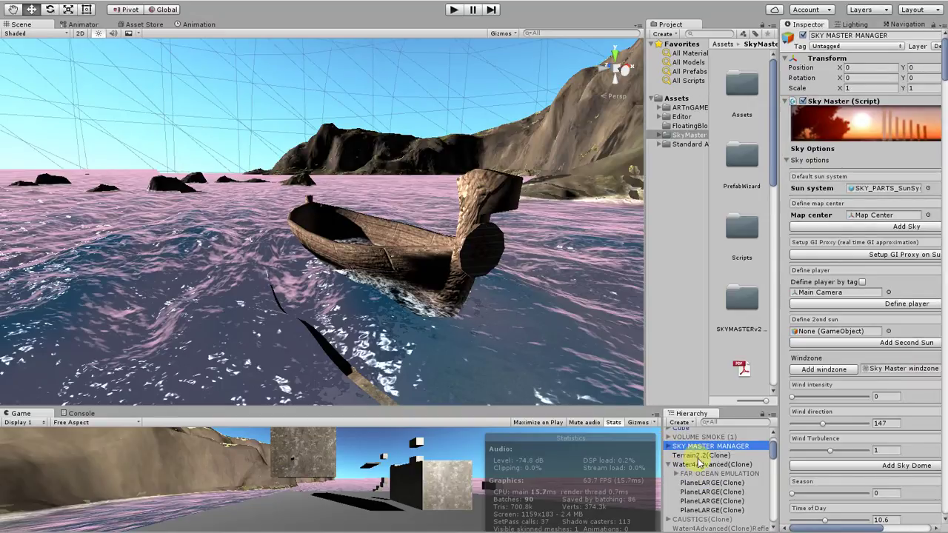
{"action": "left_click", "coordinate": [704, 464]}
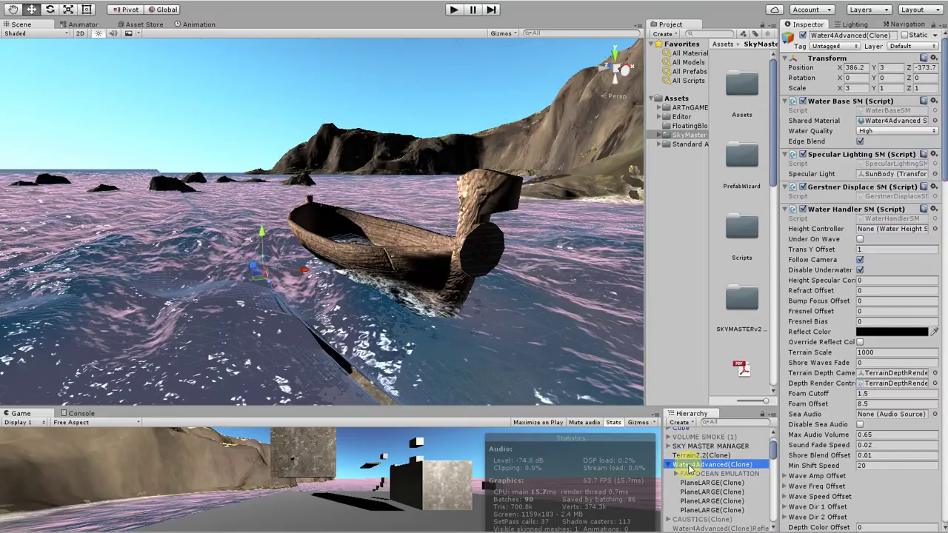
{"action": "scroll", "coordinate": [857, 247], "scroll_direction": "down", "scroll_amount": 15}
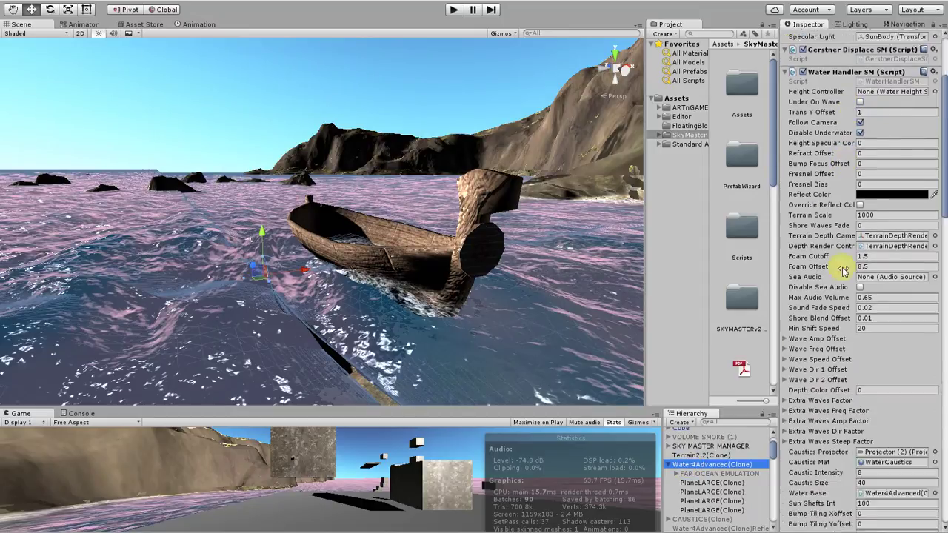
{"action": "scroll", "coordinate": [842, 320], "scroll_direction": "down", "scroll_amount": 4}
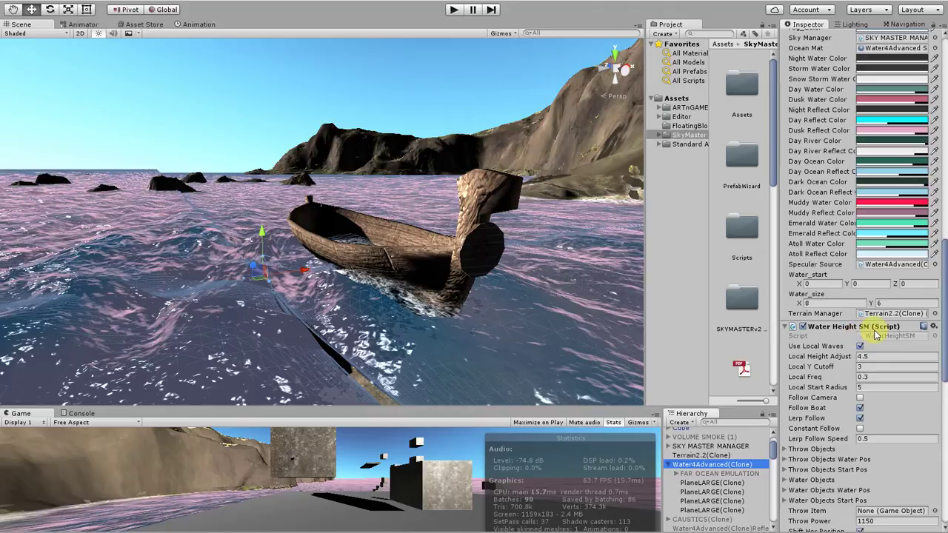
{"action": "scroll", "coordinate": [813, 366], "scroll_direction": "down", "scroll_amount": 3}
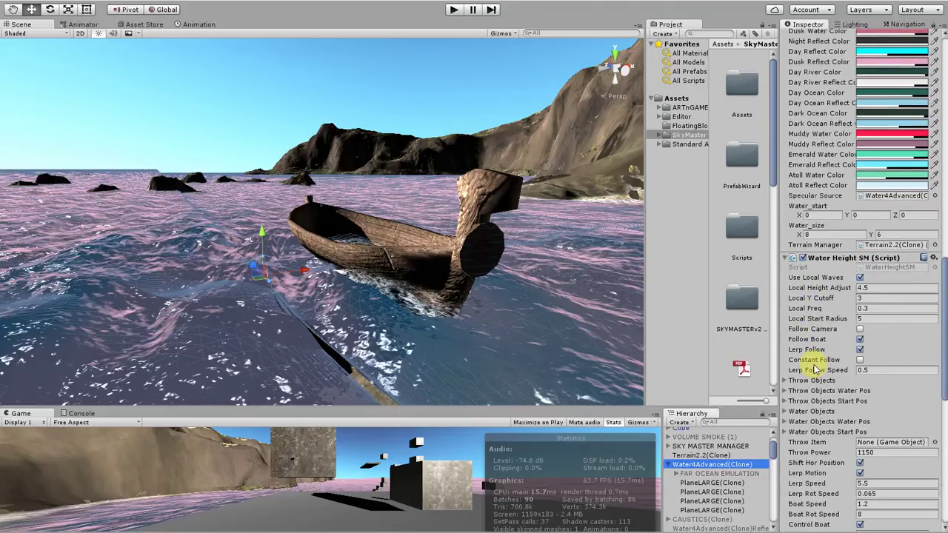
{"action": "scroll", "coordinate": [815, 368], "scroll_direction": "down", "scroll_amount": 2}
{"action": "scroll", "coordinate": [814, 368], "scroll_direction": "down", "scroll_amount": 3}
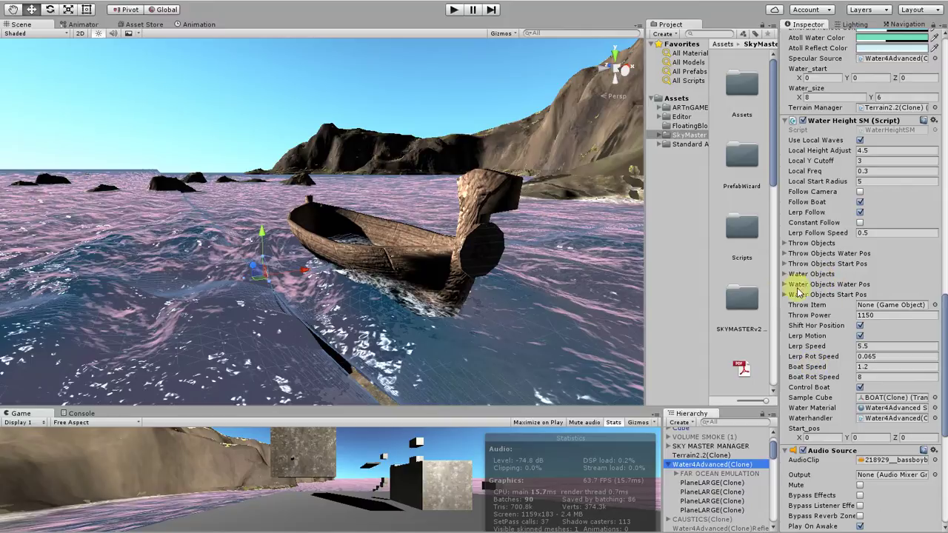
- Try an array size of 555 for Throw Objects in Water Height SM, clear the value and collapse the list
{"action": "left_click", "coordinate": [785, 243]}
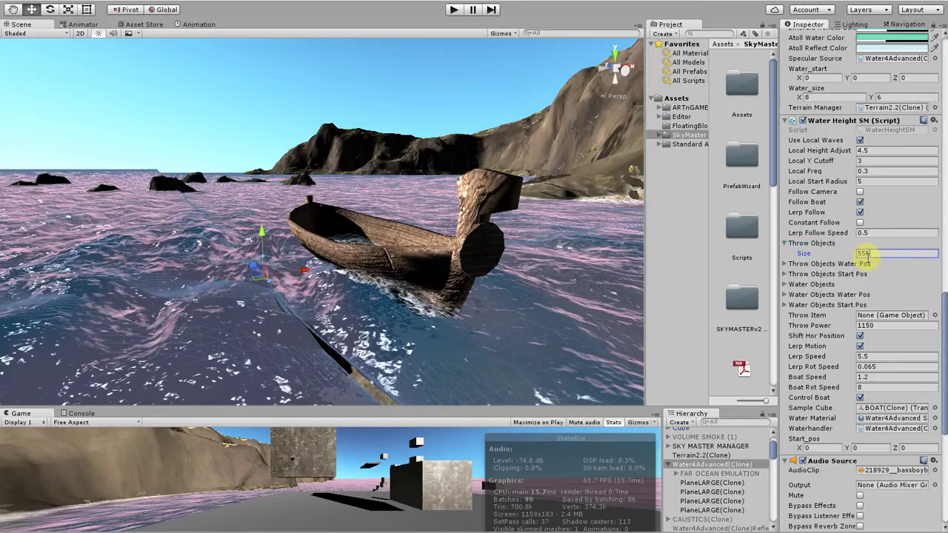
{"action": "key", "text": "Return"}
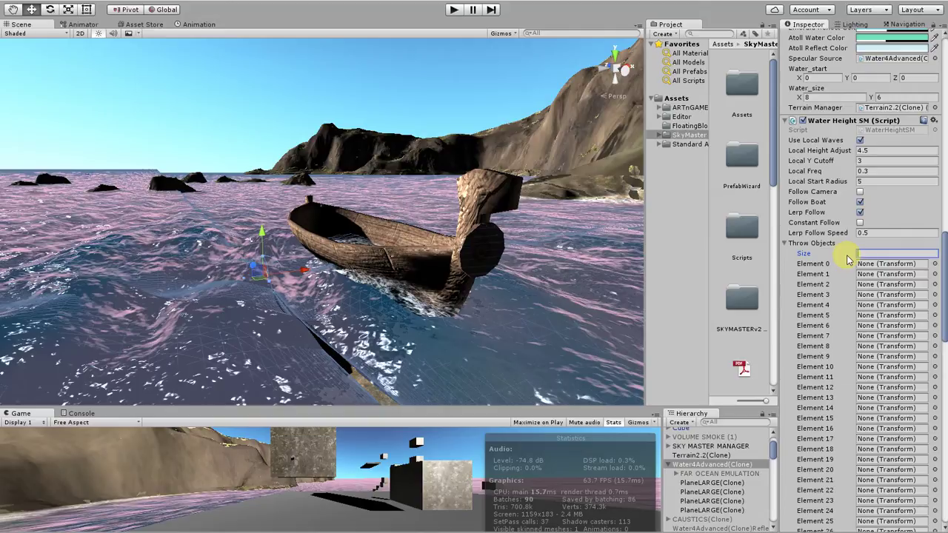
{"action": "left_click", "coordinate": [784, 245]}
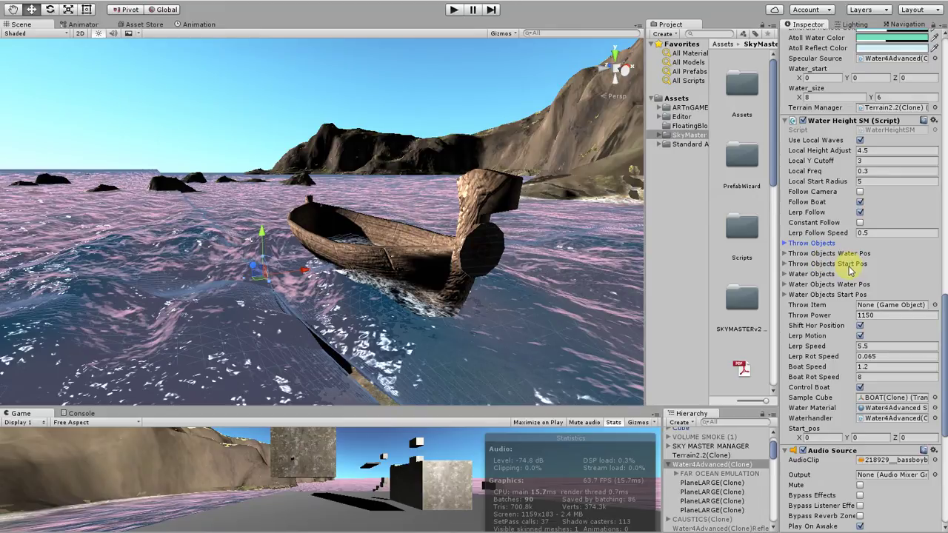
- Expand the Water Objects list in the Water Height SM script to inspect its array size
{"action": "left_click", "coordinate": [786, 274]}
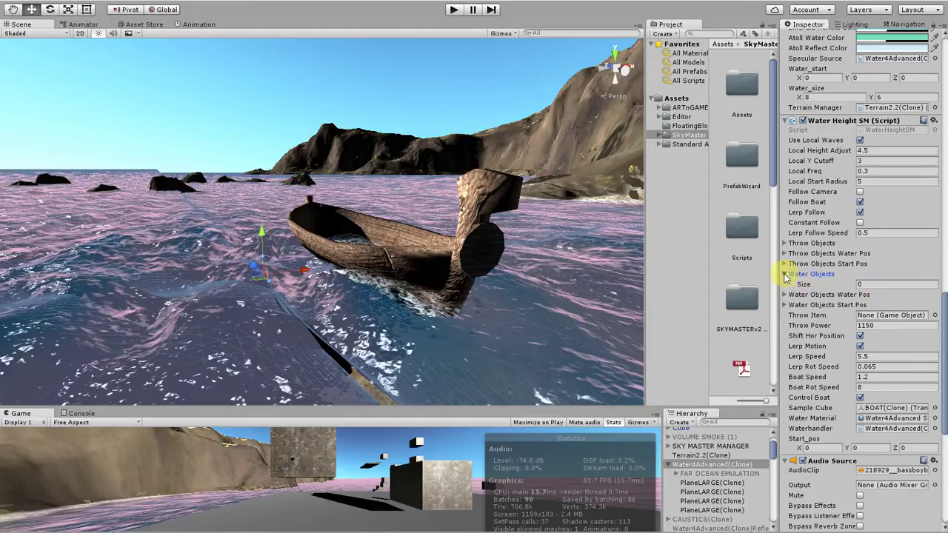
{"action": "left_click", "coordinate": [786, 274]}
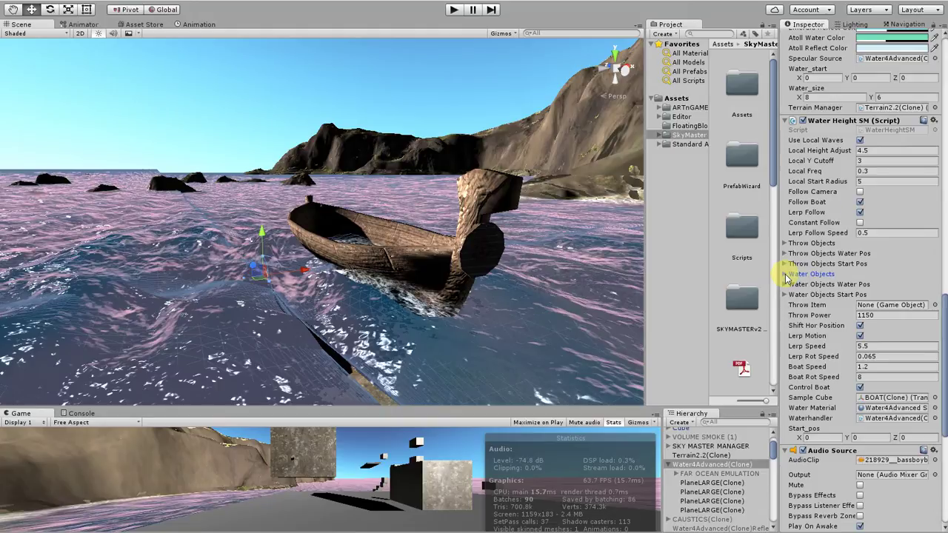
{"action": "left_click", "coordinate": [786, 274]}
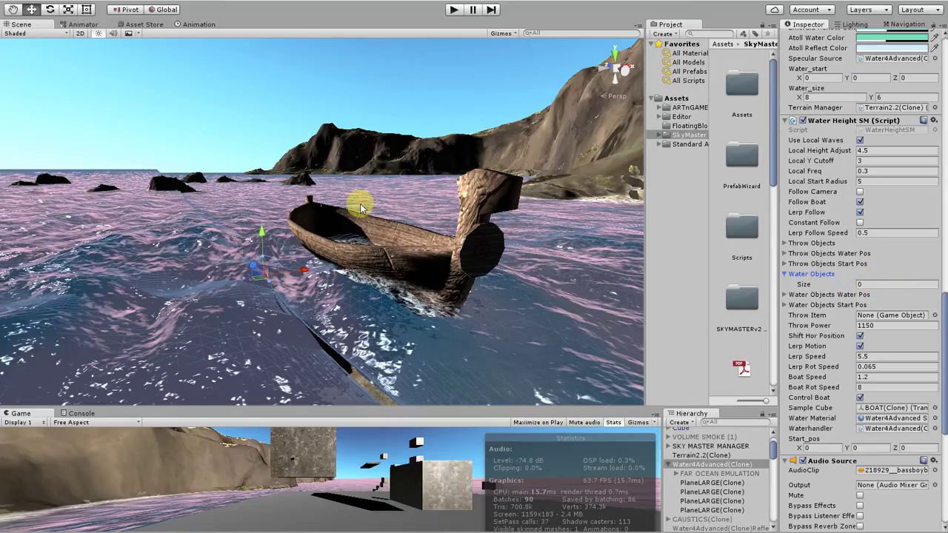
- View the whole layout of cubes, slabs, white plane and boat from a distance
{"action": "scroll", "coordinate": [456, 243], "scroll_direction": "down", "scroll_amount": 10}
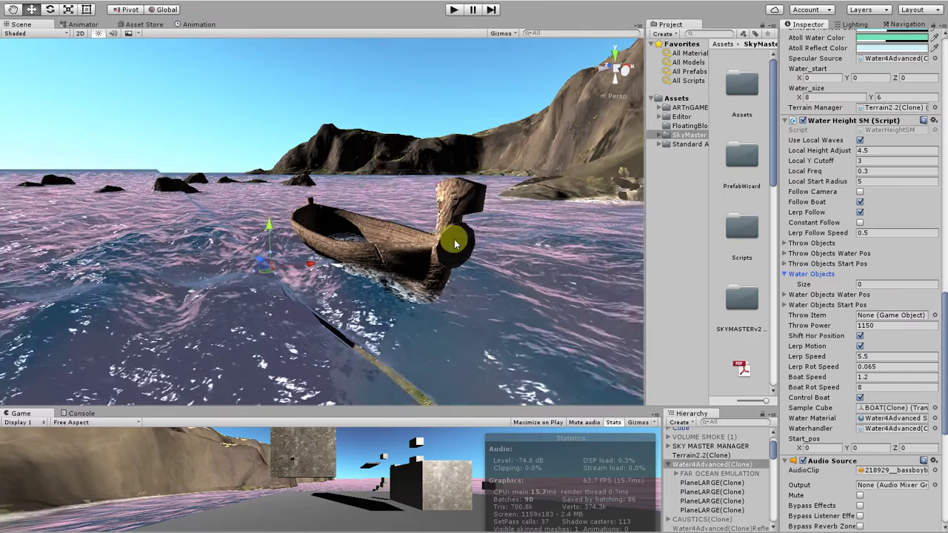
{"action": "scroll", "coordinate": [458, 248], "scroll_direction": "down", "scroll_amount": 10}
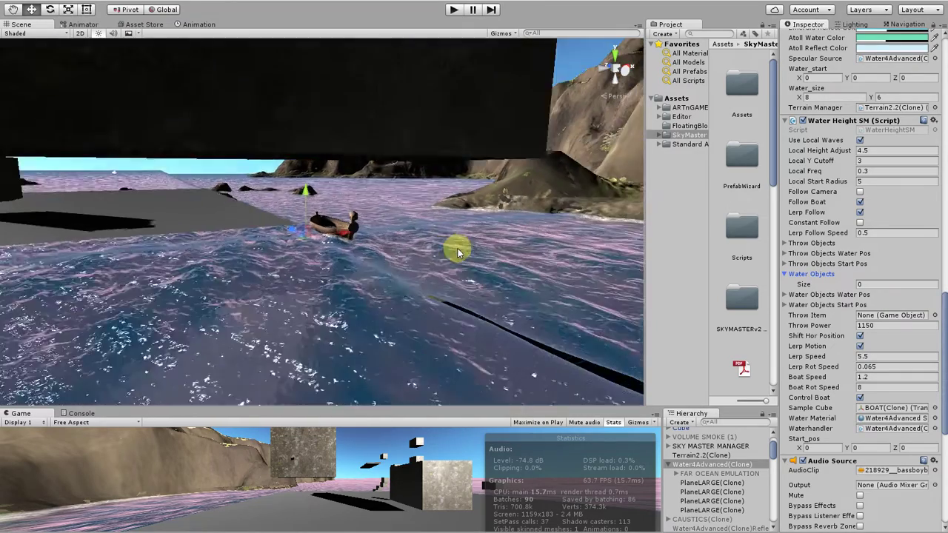
{"action": "scroll", "coordinate": [429, 277], "scroll_direction": "down", "scroll_amount": 3}
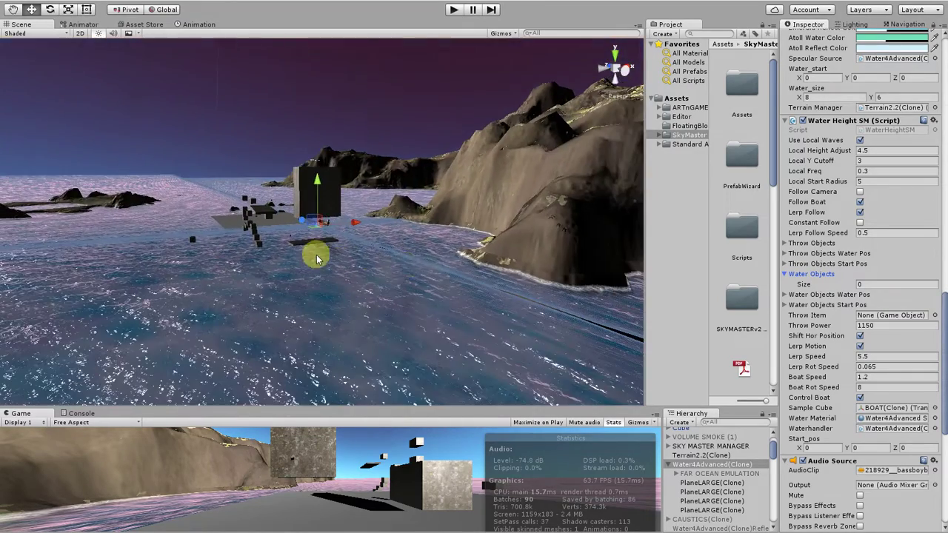
{"action": "middle_click_drag", "start_coordinate": [317, 255], "coordinate": [518, 271]}
{"action": "right_click_drag", "start_coordinate": [423, 256], "coordinate": [307, 237]}
{"action": "scroll", "coordinate": [307, 237], "scroll_direction": "up", "scroll_amount": 8}
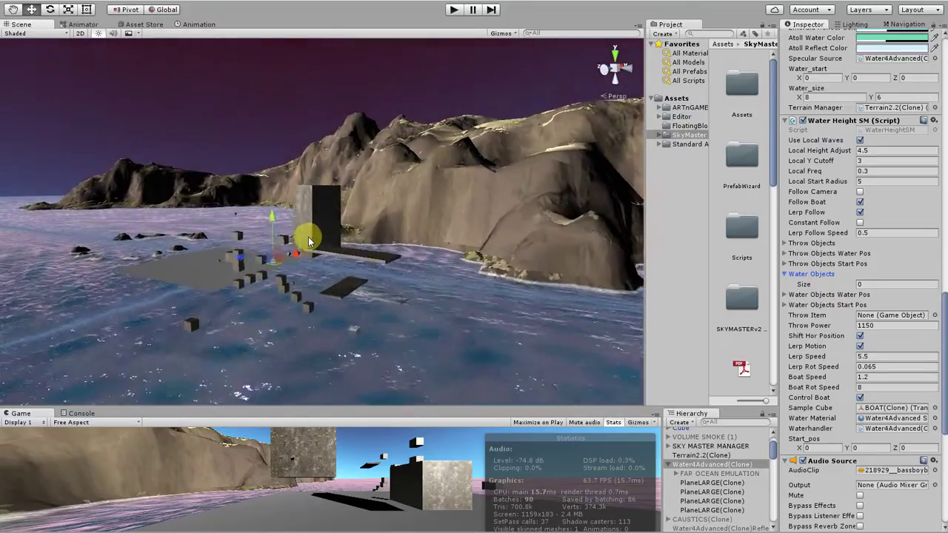
- Examine the cubes and slabs suspended above the water around the plane and boat up close
{"action": "middle_click_drag", "start_coordinate": [279, 271], "coordinate": [310, 164]}
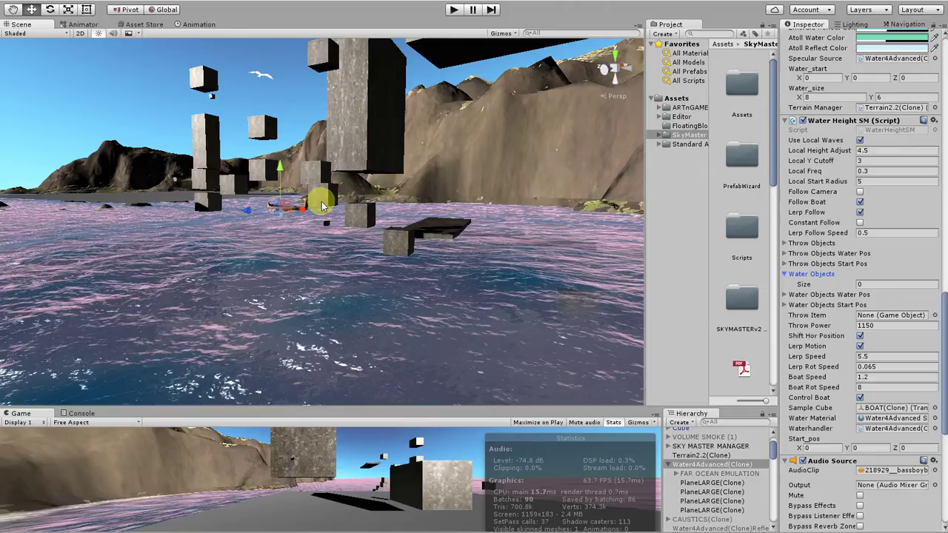
{"action": "middle_click_drag", "start_coordinate": [355, 213], "coordinate": [421, 252]}
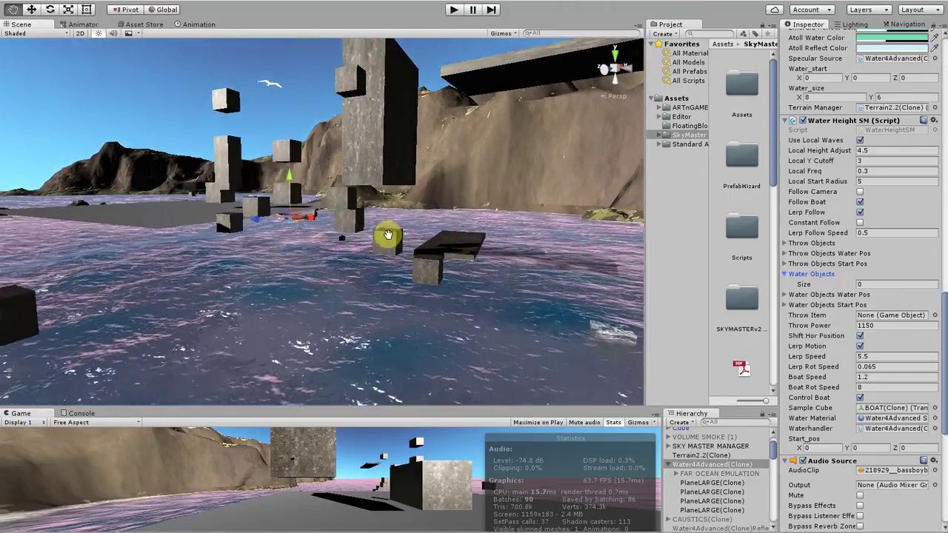
{"action": "scroll", "coordinate": [402, 249], "scroll_direction": "up", "scroll_amount": 4}
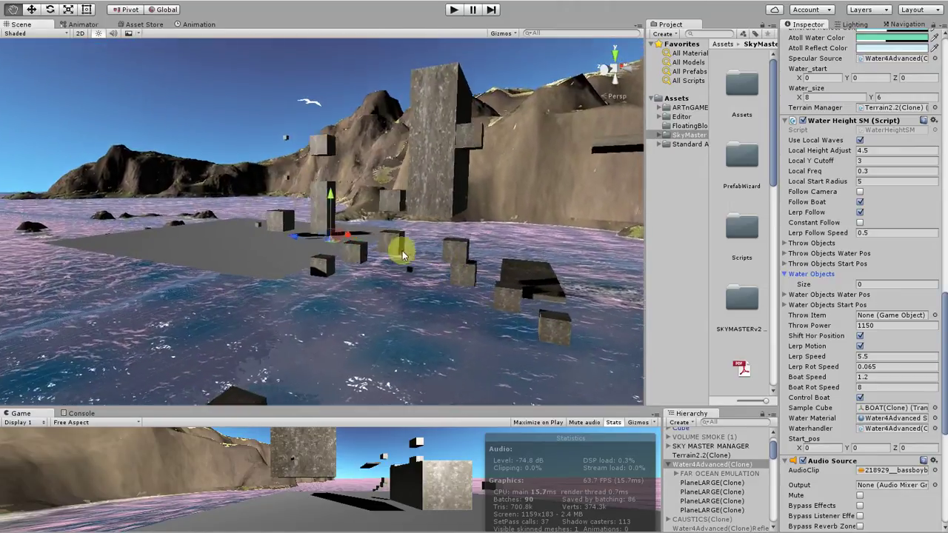
{"action": "scroll", "coordinate": [234, 268], "scroll_direction": "up", "scroll_amount": 3}
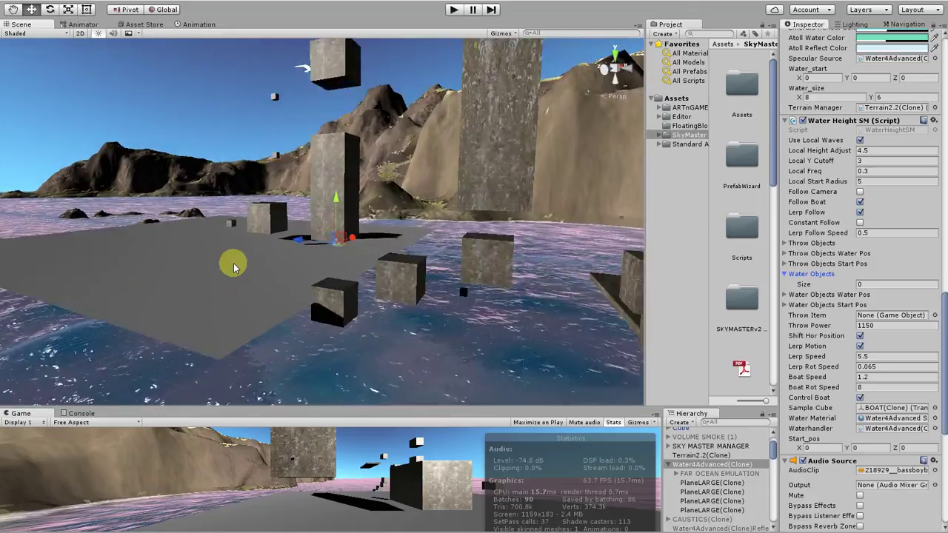
{"action": "scroll", "coordinate": [235, 268], "scroll_direction": "up", "scroll_amount": 2}
{"action": "middle_click_drag", "start_coordinate": [250, 266], "coordinate": [256, 237]}
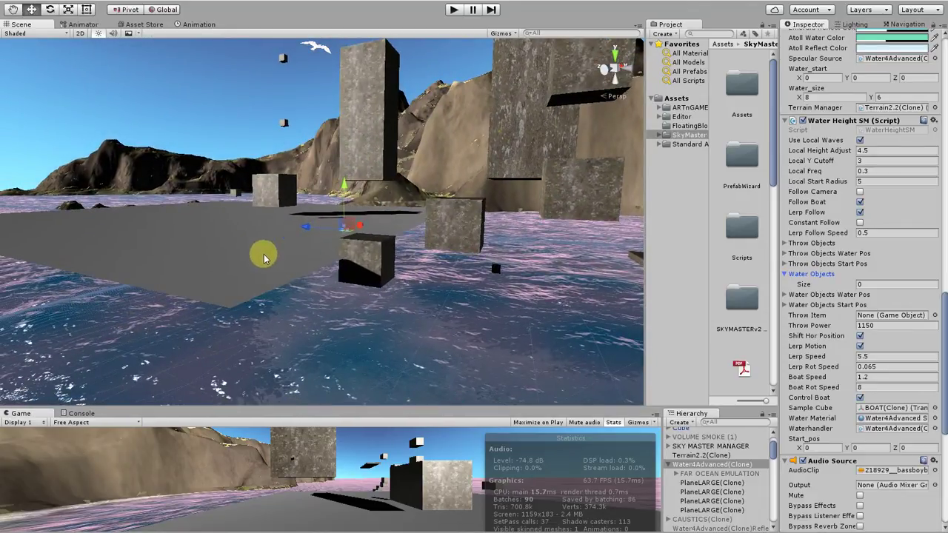
{"action": "middle_click_drag", "start_coordinate": [337, 306], "coordinate": [356, 253]}
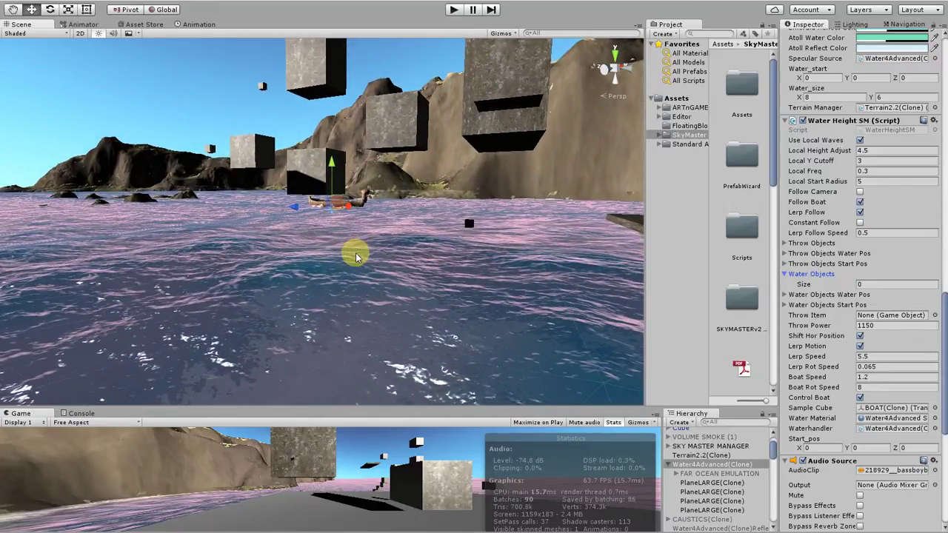
{"action": "middle_click_drag", "start_coordinate": [215, 237], "coordinate": [197, 278]}
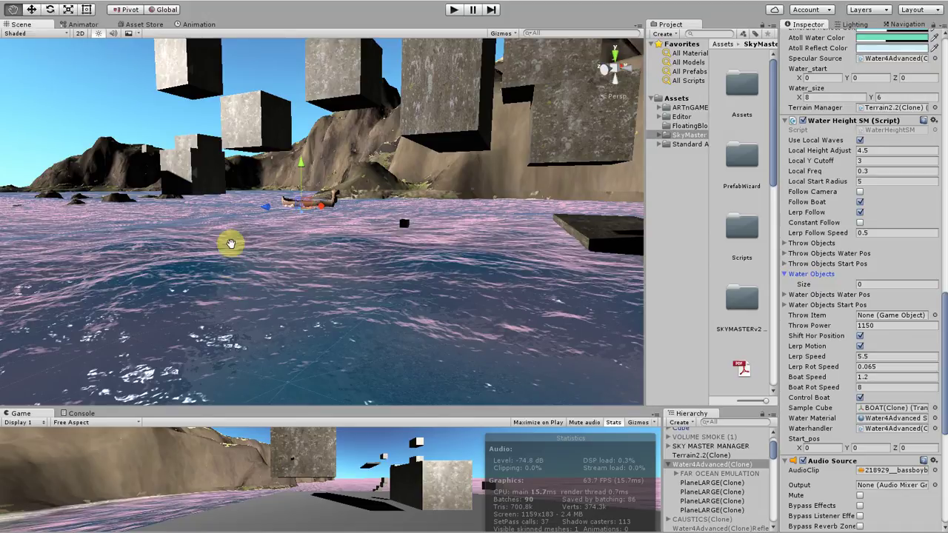
- Select the large plane tagged BoatLevel beneath the suspended cubes to show its properties
{"action": "middle_click_drag", "start_coordinate": [231, 243], "coordinate": [163, 244]}
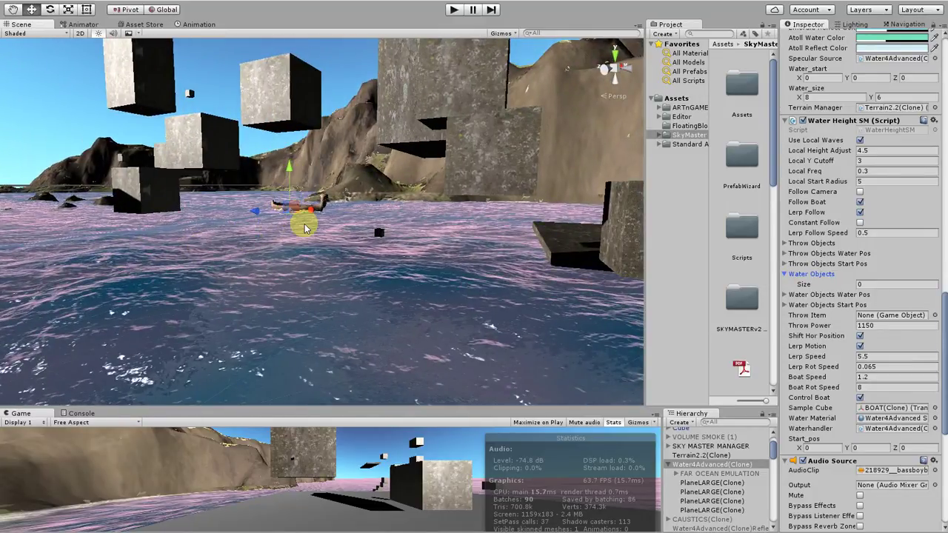
{"action": "scroll", "coordinate": [305, 228], "scroll_direction": "up", "scroll_amount": 4}
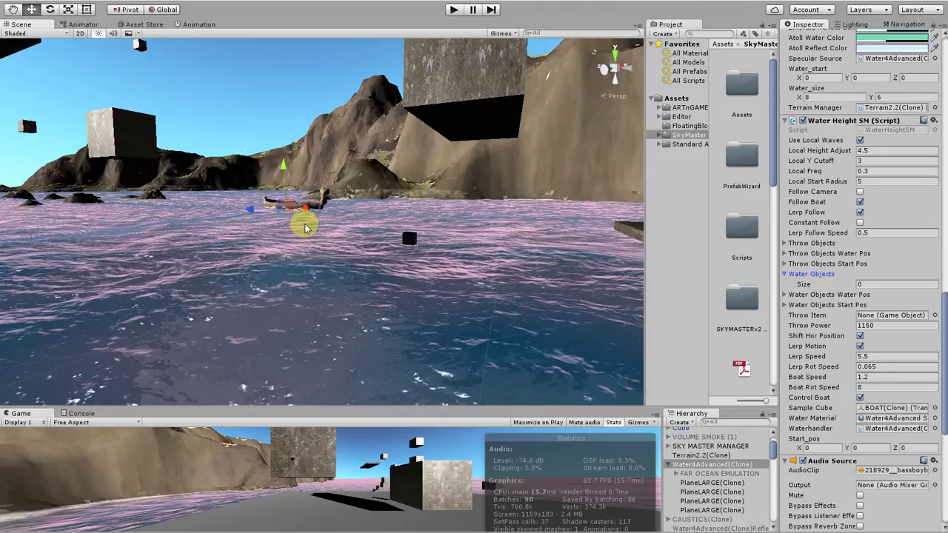
{"action": "middle_click_drag", "start_coordinate": [305, 228], "coordinate": [221, 305]}
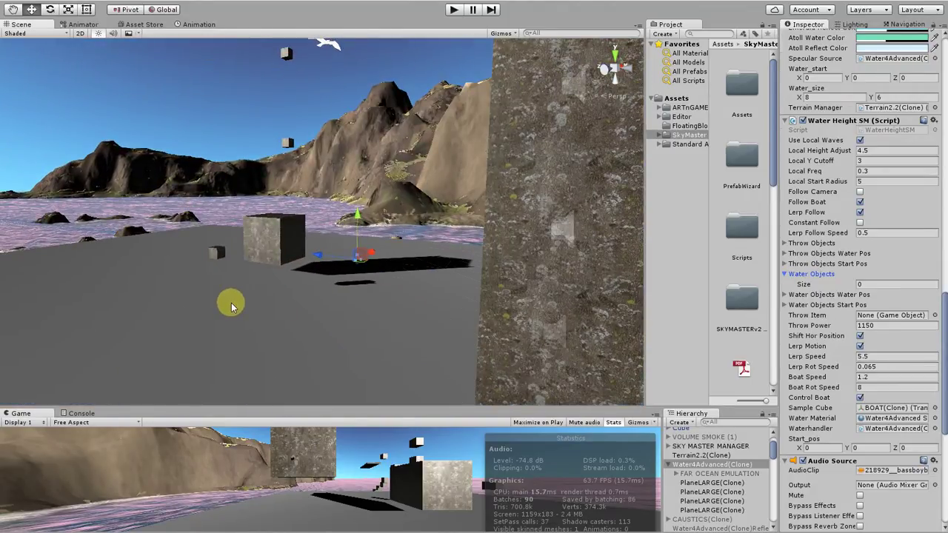
{"action": "left_click", "coordinate": [231, 306]}
{"action": "middle_click_drag", "start_coordinate": [291, 311], "coordinate": [255, 232]}
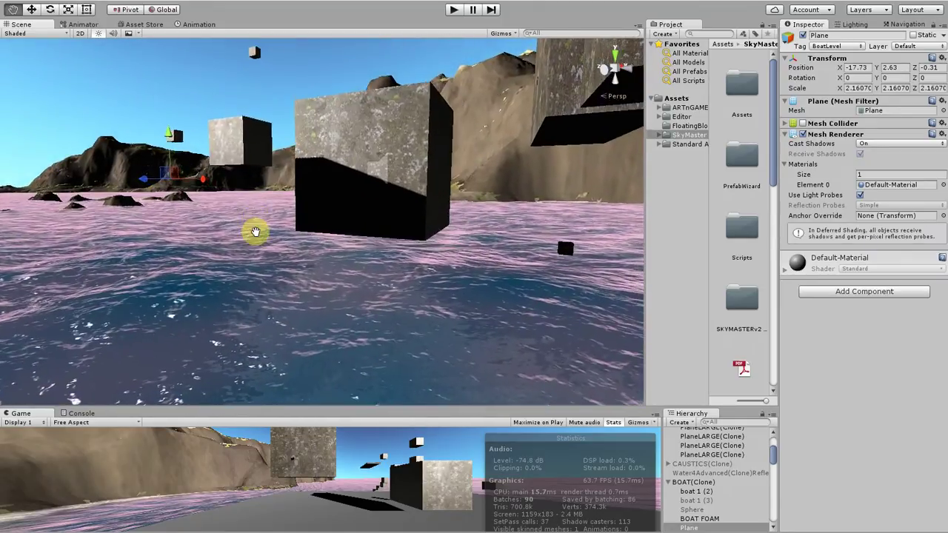
- Move Cube (10) out of its group to the open water beside the plane's edge, at about X 337.5, Z -407.9
{"action": "right_click_drag", "start_coordinate": [254, 232], "coordinate": [288, 269]}
{"action": "left_click", "coordinate": [275, 272]}
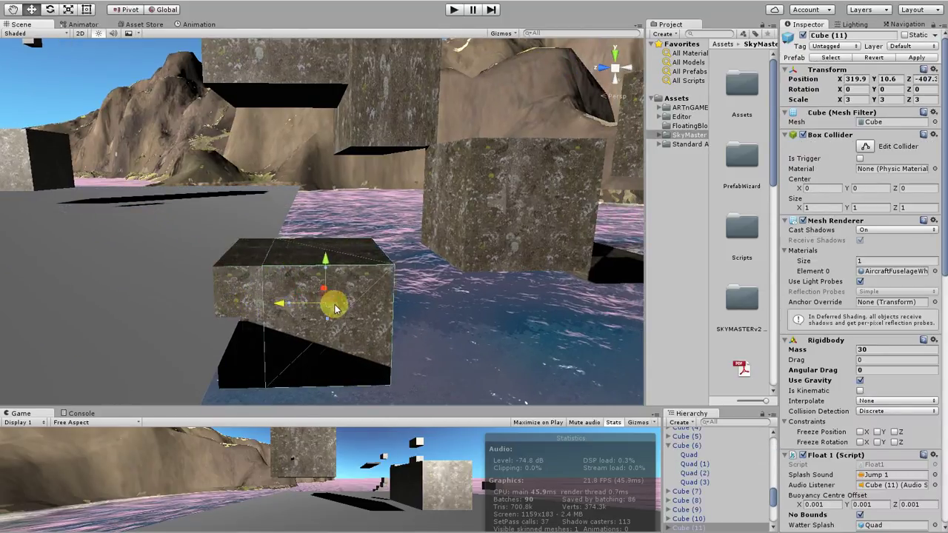
{"action": "left_click", "coordinate": [300, 290]}
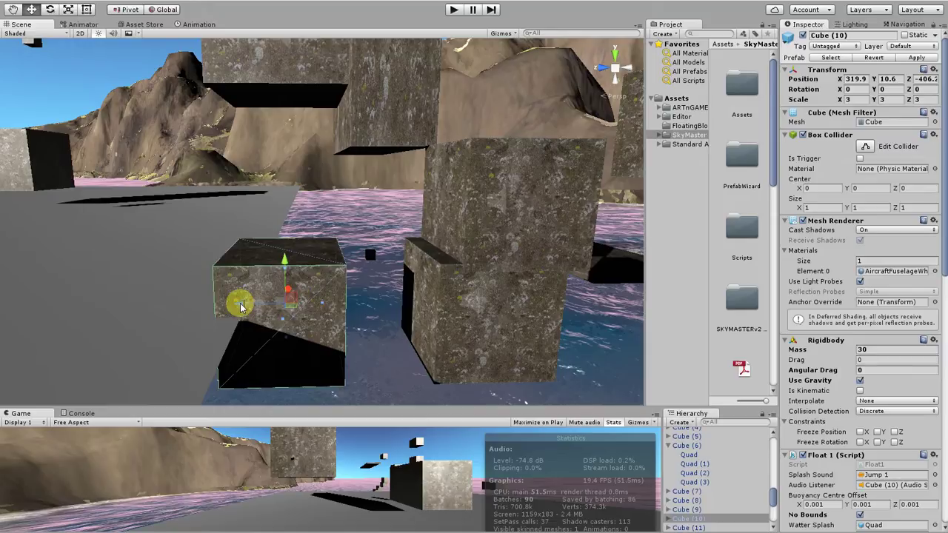
{"action": "left_click_drag", "start_coordinate": [241, 307], "coordinate": [359, 204]}
{"action": "middle_click_drag", "start_coordinate": [359, 204], "coordinate": [336, 218]}
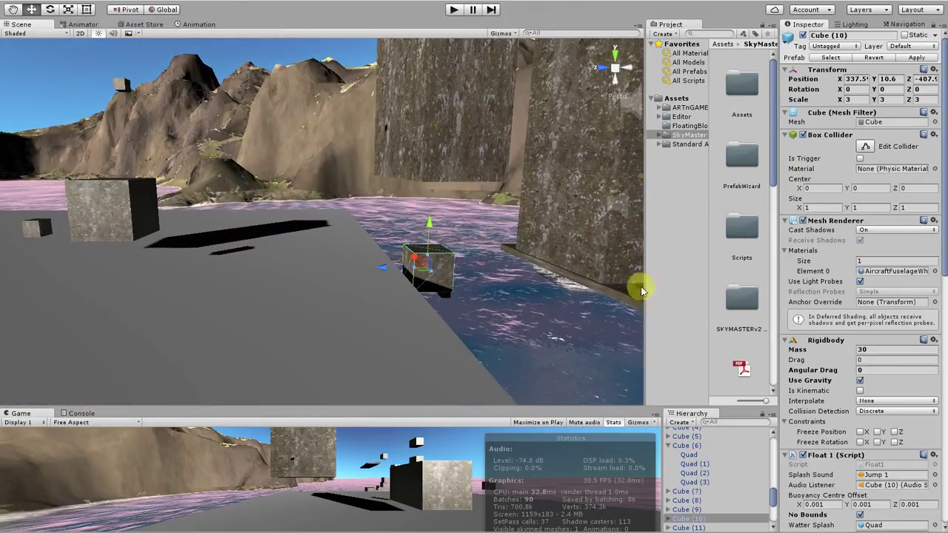
- Review the Rigidbody and Float 1 script settings of Cube (10) and check its placement beside the plane
{"action": "scroll", "coordinate": [891, 263], "scroll_direction": "down", "scroll_amount": 8}
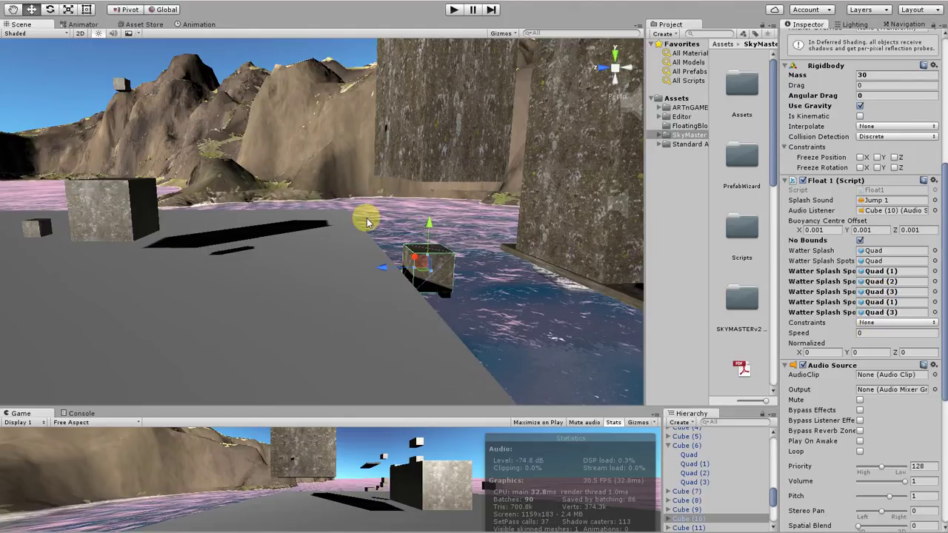
{"action": "middle_click_drag", "start_coordinate": [366, 216], "coordinate": [244, 165]}
{"action": "scroll", "coordinate": [244, 166], "scroll_direction": "down", "scroll_amount": 7}
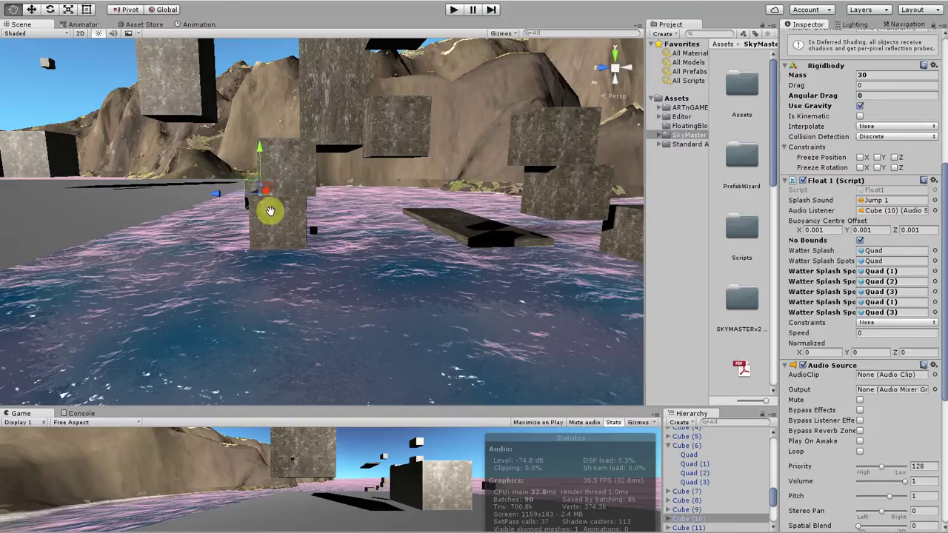
{"action": "middle_click_drag", "start_coordinate": [271, 211], "coordinate": [302, 205]}
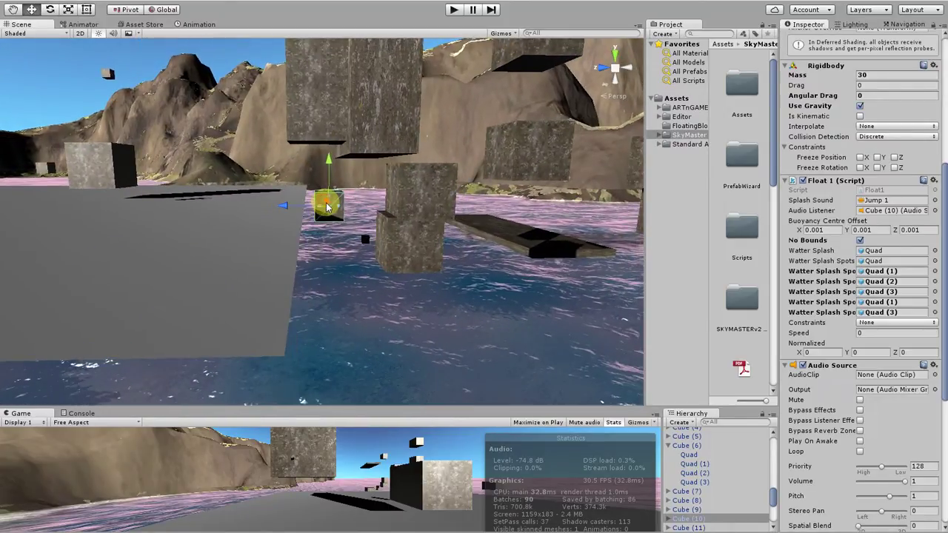
{"action": "middle_click_drag", "start_coordinate": [213, 217], "coordinate": [208, 193]}
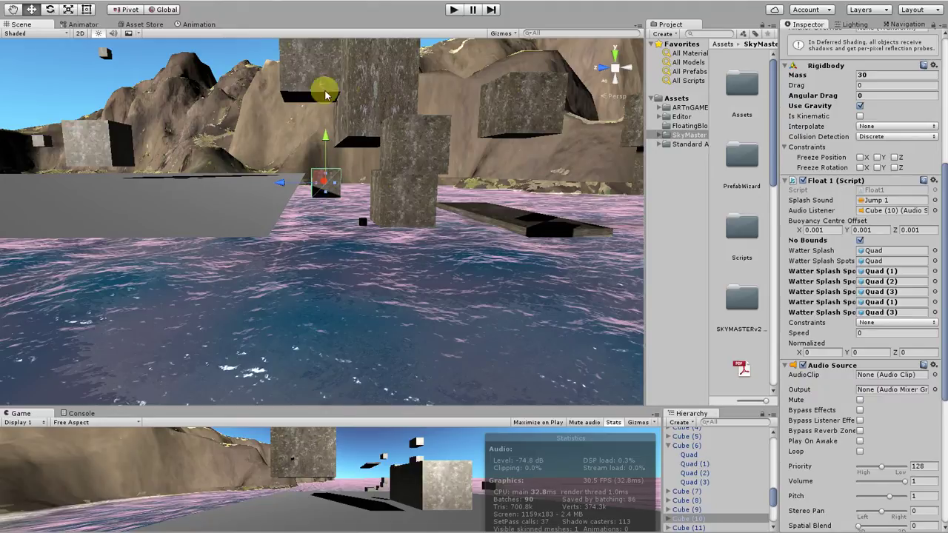
- Examine how Cube (10) sits among the other cubes, slabs and boat from a distance and from several sides
{"action": "scroll", "coordinate": [285, 202], "scroll_direction": "down", "scroll_amount": 8}
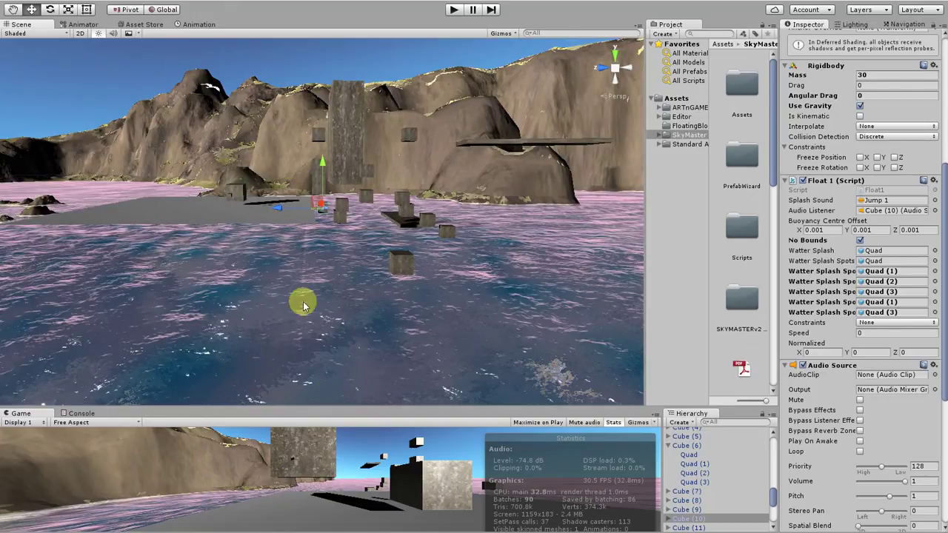
{"action": "scroll", "coordinate": [343, 273], "scroll_direction": "up", "scroll_amount": 8}
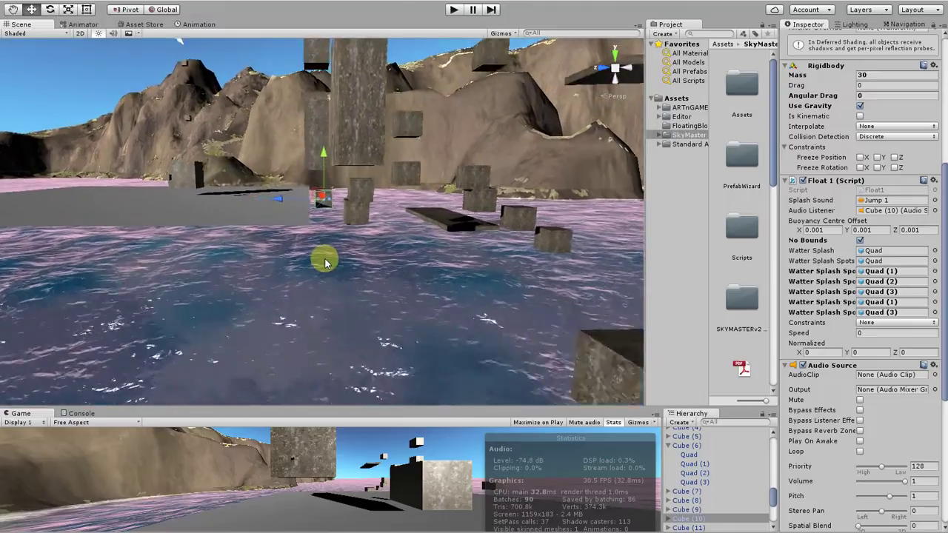
{"action": "scroll", "coordinate": [359, 238], "scroll_direction": "down", "scroll_amount": 5}
{"action": "scroll", "coordinate": [348, 238], "scroll_direction": "up", "scroll_amount": 5}
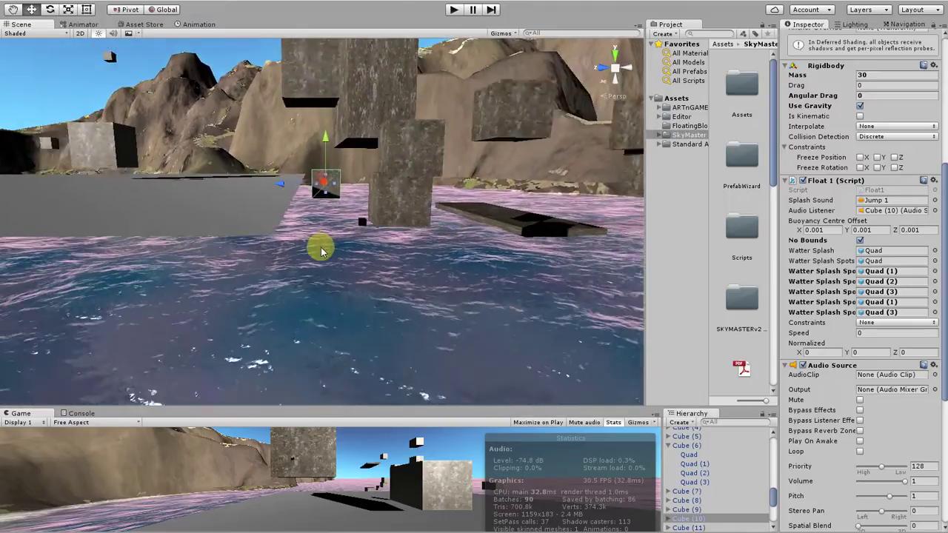
{"action": "middle_click_drag", "start_coordinate": [377, 262], "coordinate": [268, 257]}
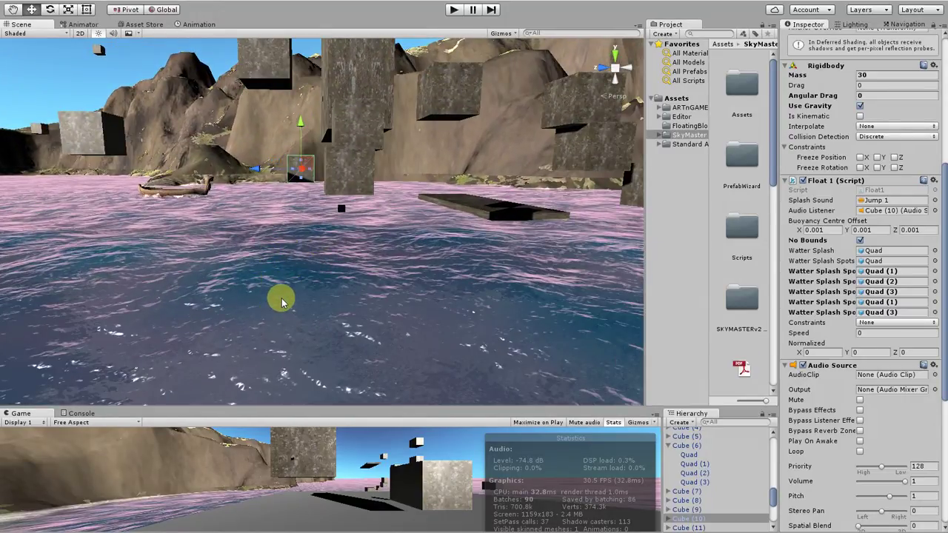
{"action": "middle_click_drag", "start_coordinate": [277, 292], "coordinate": [134, 240]}
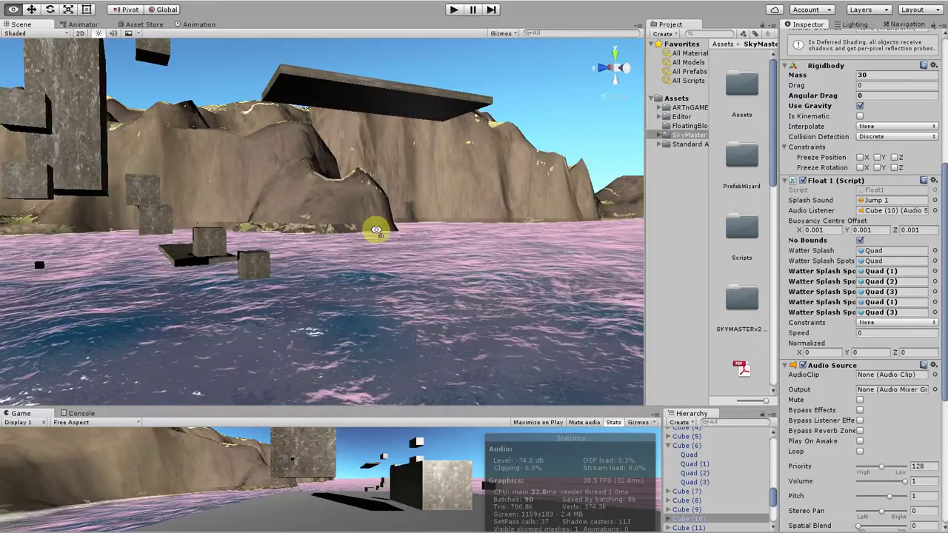
{"action": "left_click_drag", "start_coordinate": [372, 227], "coordinate": [364, 197], "text": "alt"}
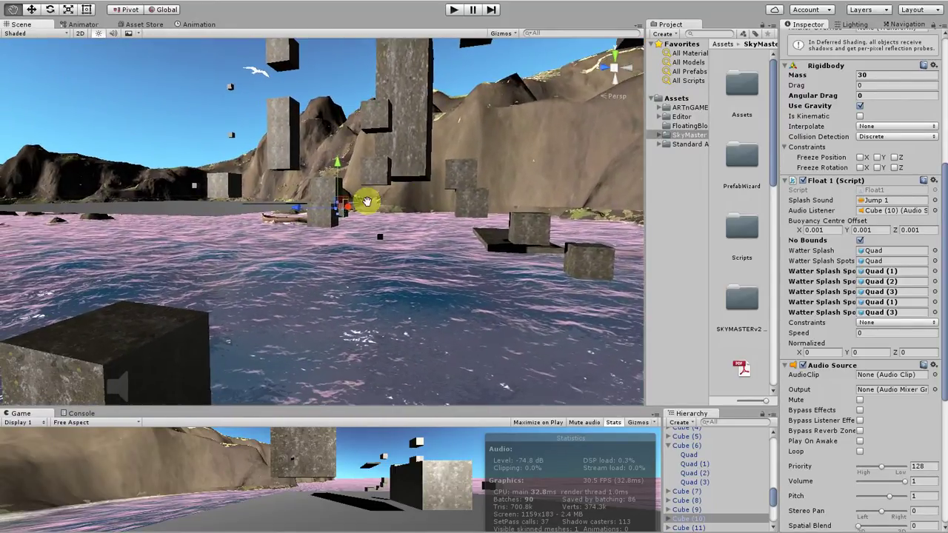
{"action": "middle_click_drag", "start_coordinate": [364, 197], "coordinate": [331, 208]}
{"action": "left_click_drag", "start_coordinate": [331, 208], "coordinate": [282, 201], "text": "alt"}
{"action": "left_click_drag", "start_coordinate": [345, 209], "coordinate": [261, 256], "text": "alt"}
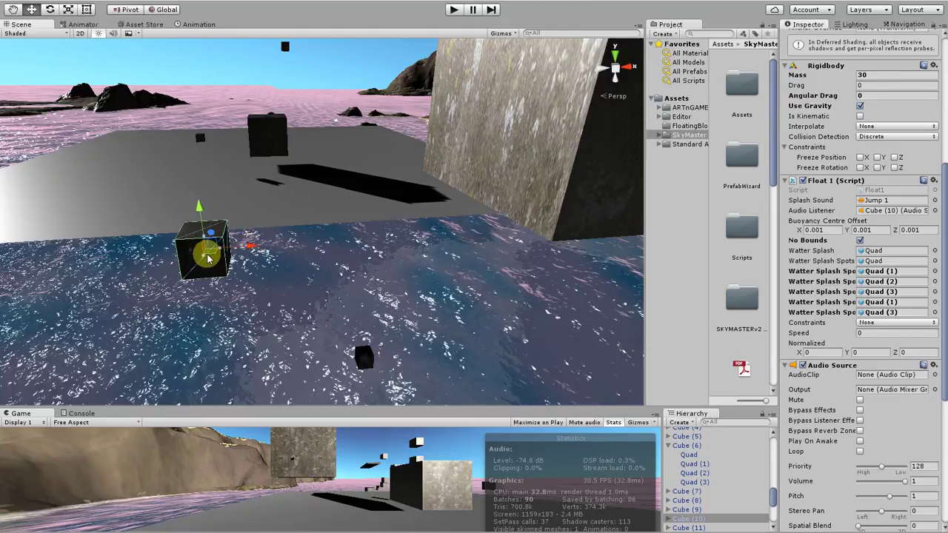
- Inspect Cube (10), the plane's surface and the blocks around it up close from the side facing the sun
{"action": "scroll", "coordinate": [207, 258], "scroll_direction": "up", "scroll_amount": 6}
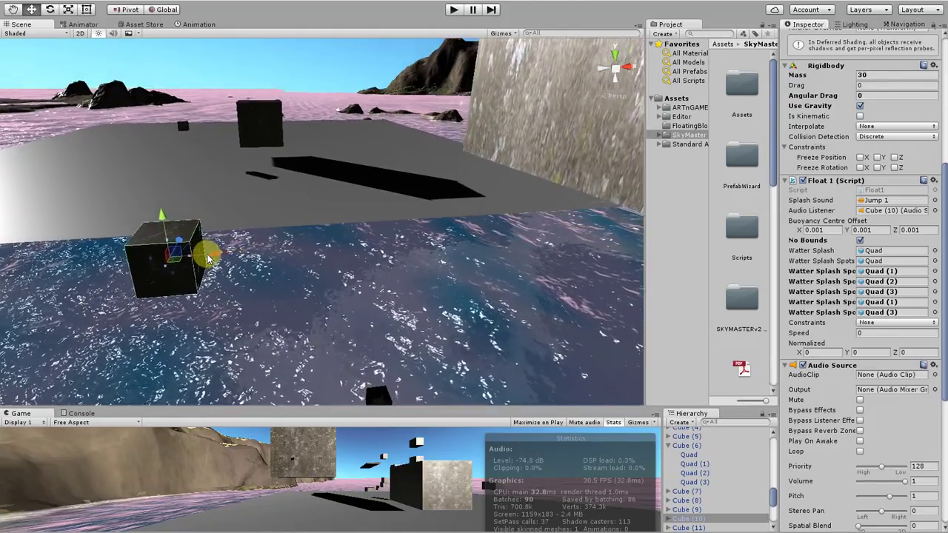
{"action": "scroll", "coordinate": [206, 254], "scroll_direction": "up", "scroll_amount": 4}
{"action": "right_click_drag", "start_coordinate": [205, 254], "coordinate": [210, 214]}
{"action": "right_click_drag", "start_coordinate": [289, 206], "coordinate": [237, 216]}
{"action": "middle_click_drag", "start_coordinate": [277, 224], "coordinate": [66, 334]}
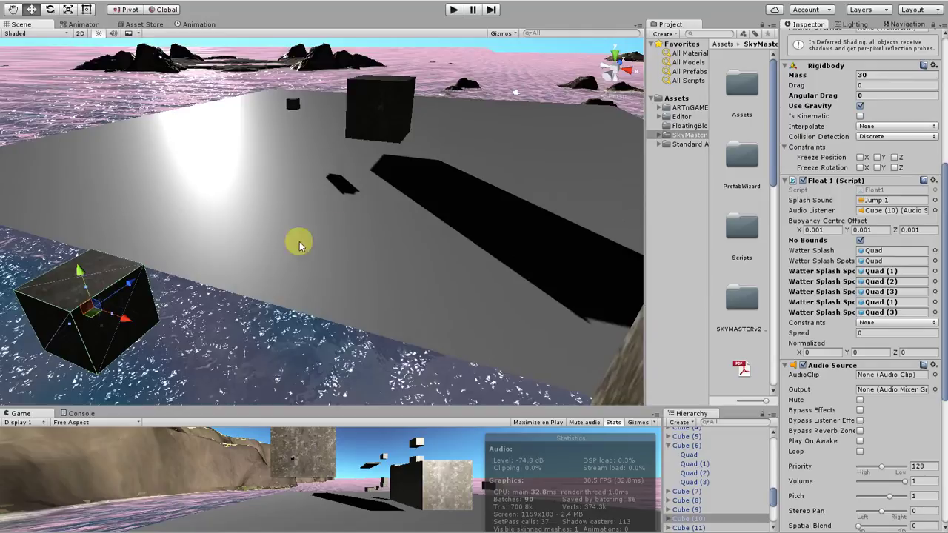
{"action": "right_click_drag", "start_coordinate": [227, 258], "coordinate": [337, 232]}
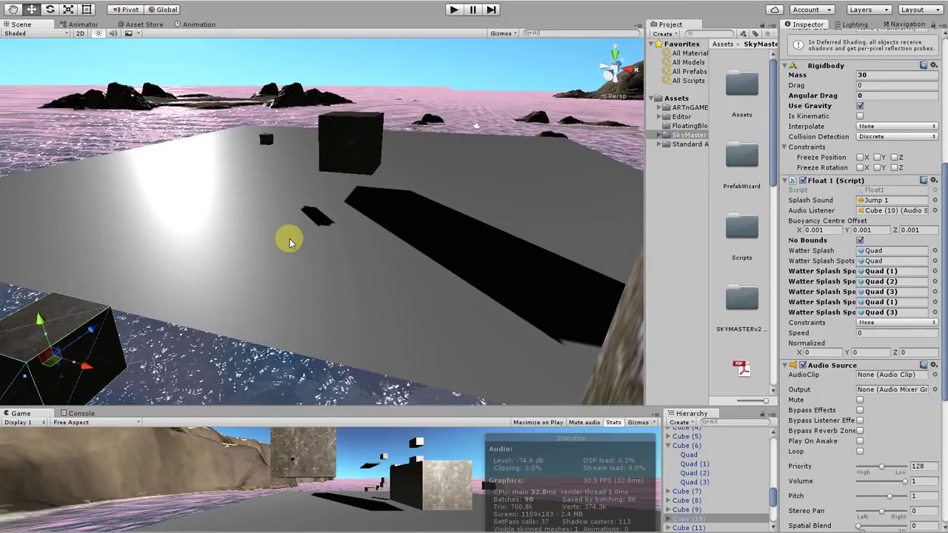
{"action": "middle_click_drag", "start_coordinate": [403, 285], "coordinate": [703, 289]}
{"action": "right_click_drag", "start_coordinate": [332, 222], "coordinate": [249, 187]}
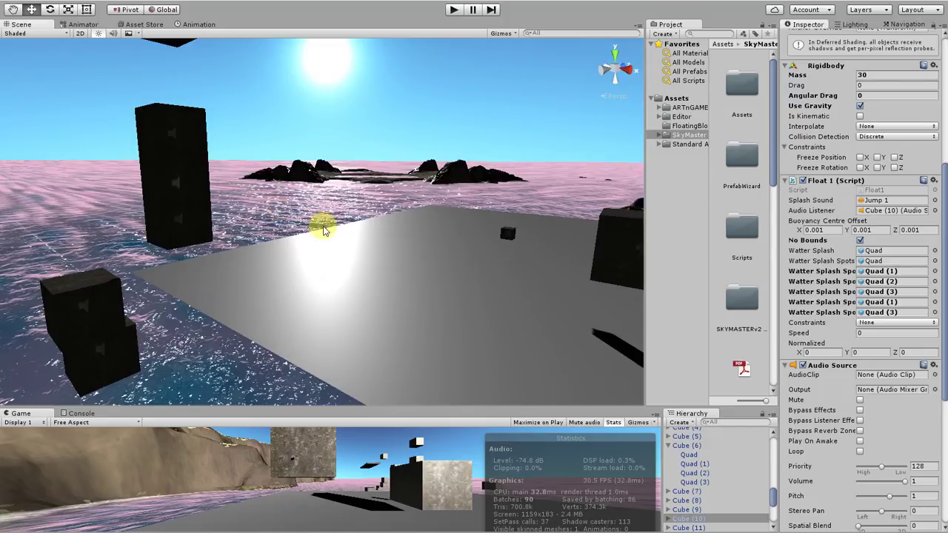
{"action": "middle_click_drag", "start_coordinate": [331, 241], "coordinate": [444, 60]}
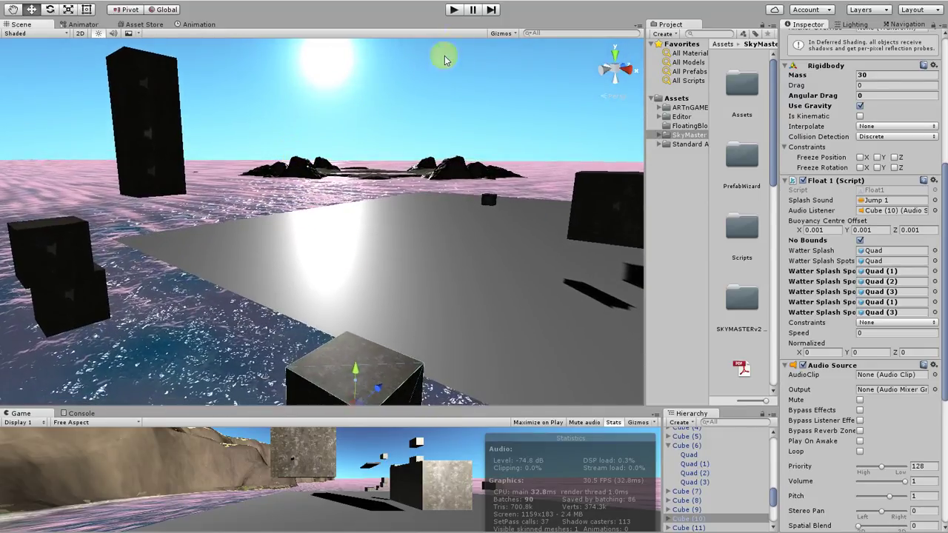